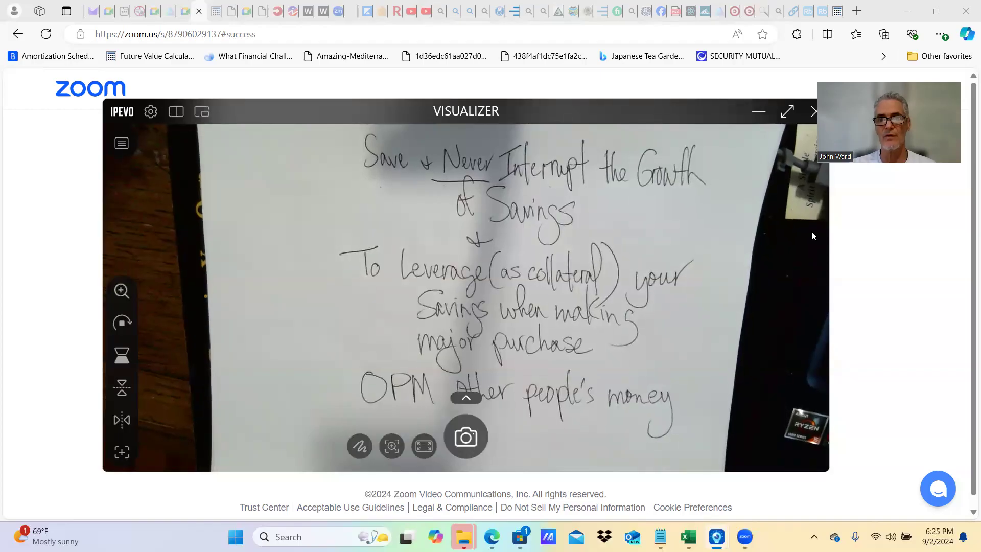
- Switch to the Patriot 2022 policy illustration and set its solve to Base/PUA Blend
left_click(514, 17)
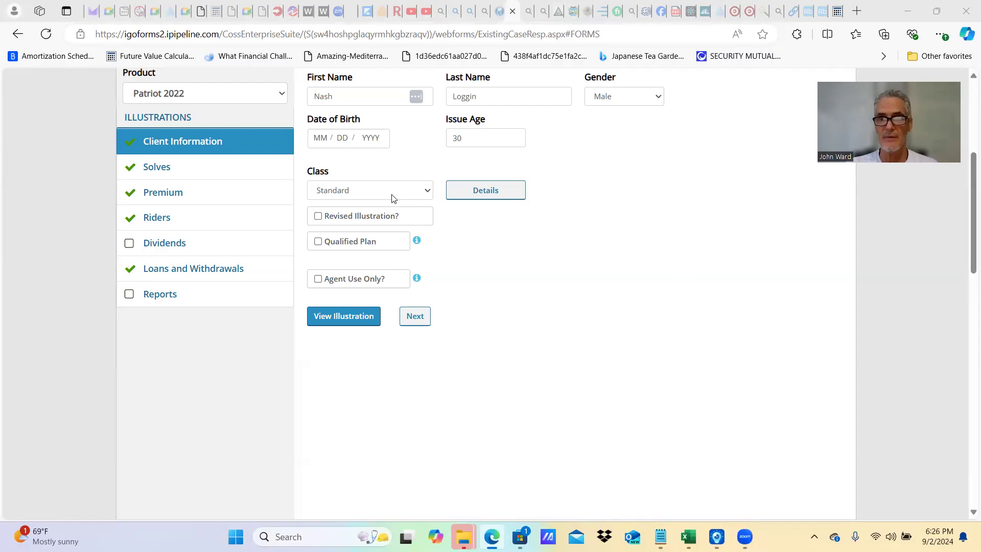
left_click(417, 318)
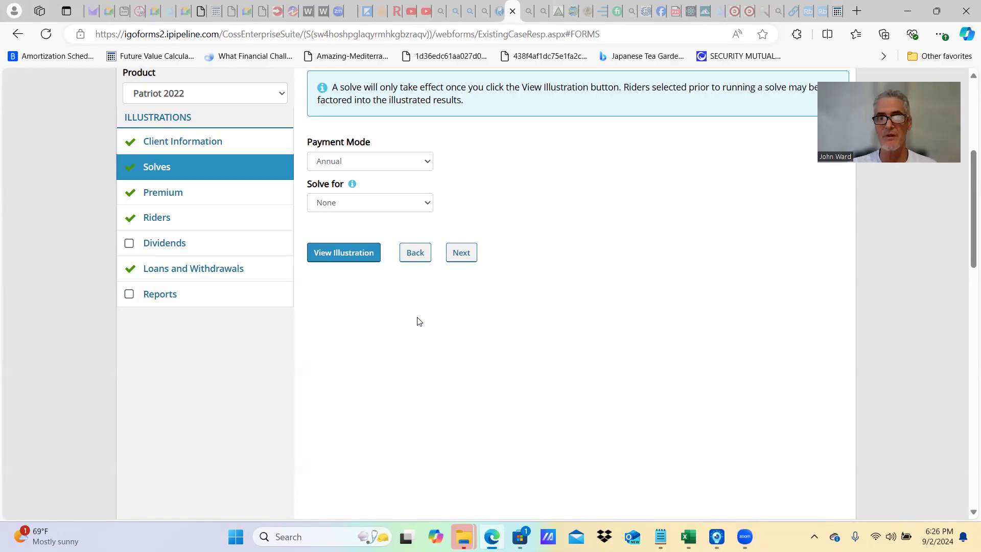
left_click(428, 204)
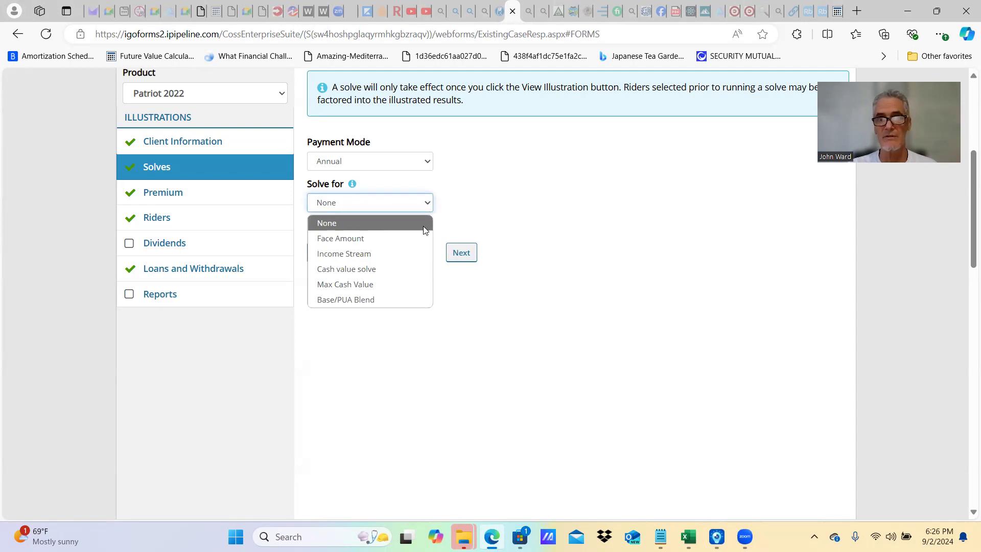
left_click(401, 300)
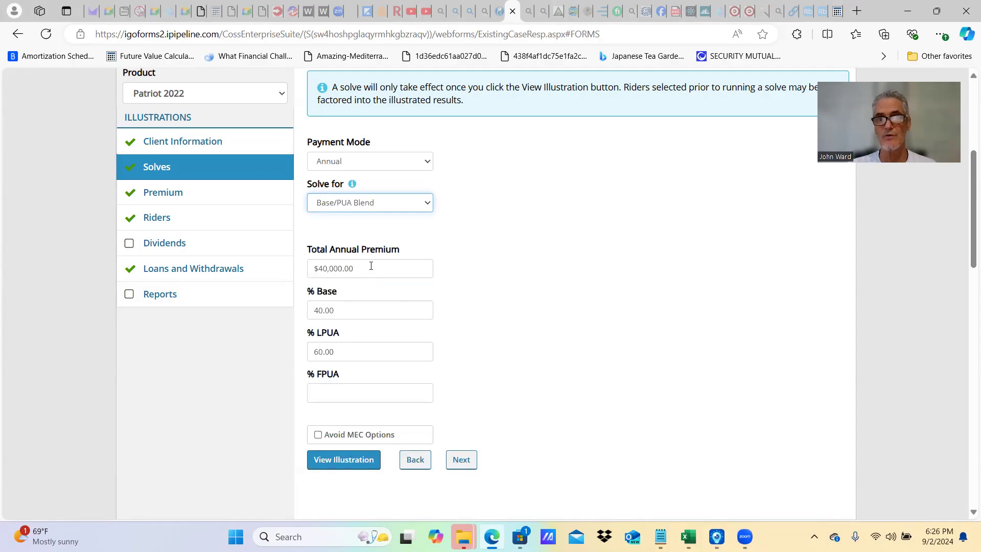
- Enable Avoid MEC Options for the solve with the Add to 30-yr Term option, and continue to the premium settings
left_click(323, 441)
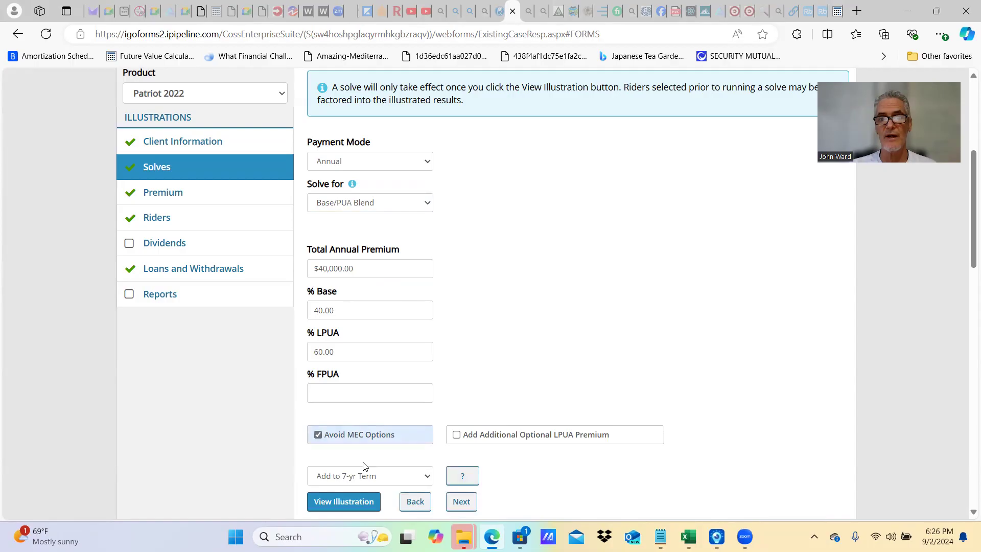
left_click(363, 468)
left_click(400, 457)
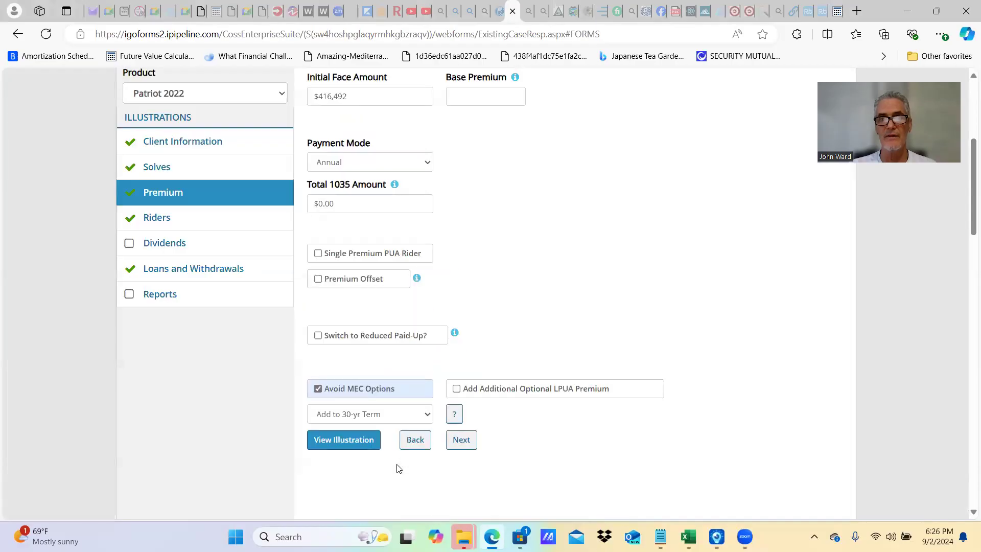
- Continue through the premium and rider settings without changes and generate the policy illustration
left_click(463, 442)
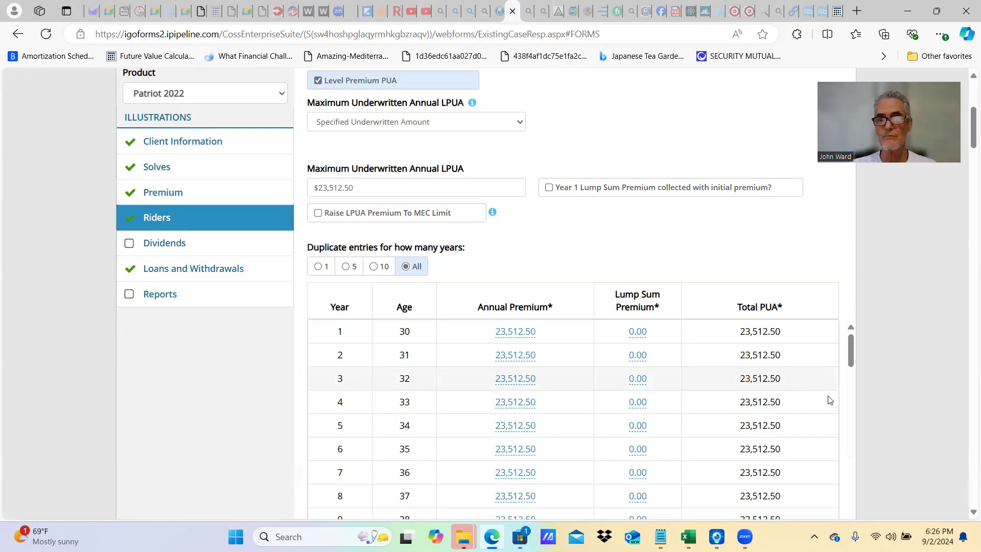
left_click(967, 357)
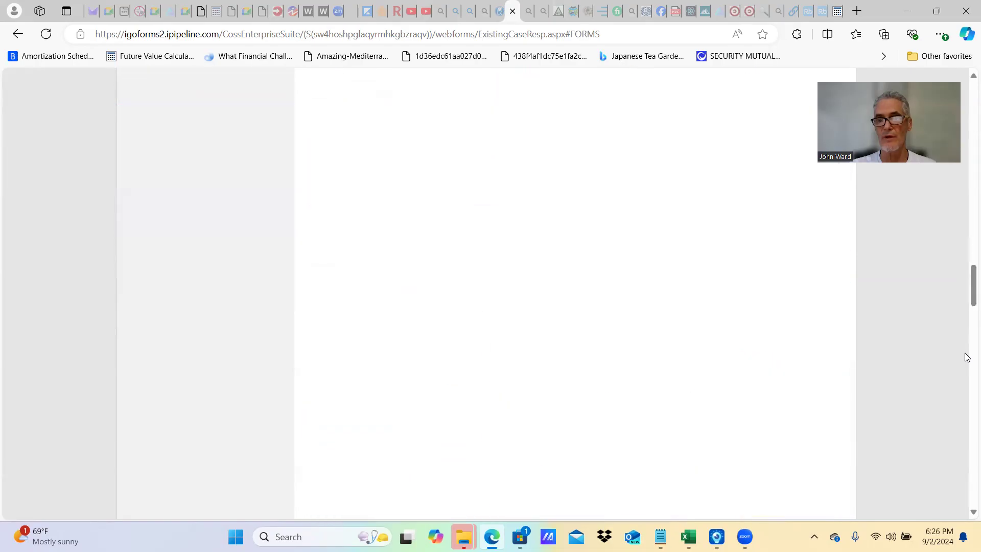
left_click(967, 247)
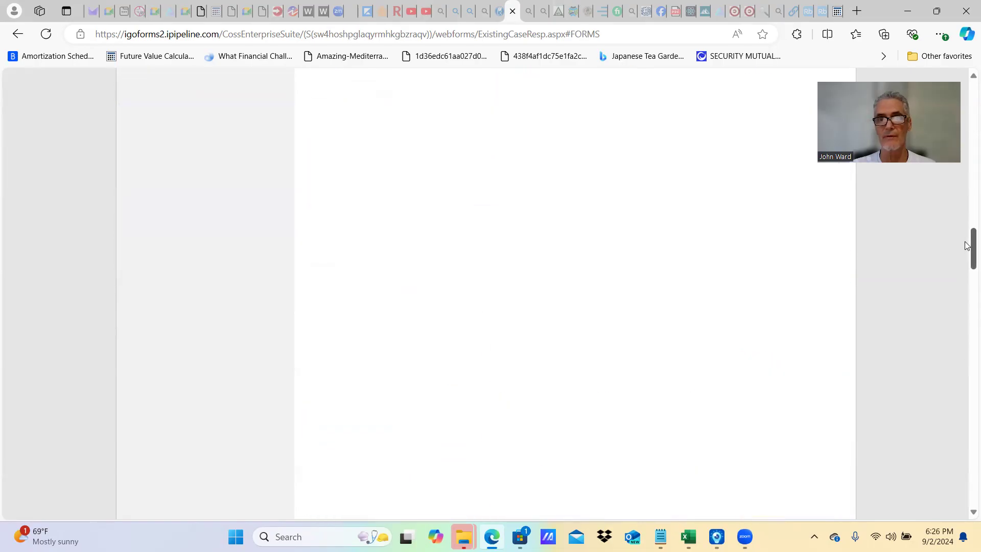
scroll(968, 231, "up", 3)
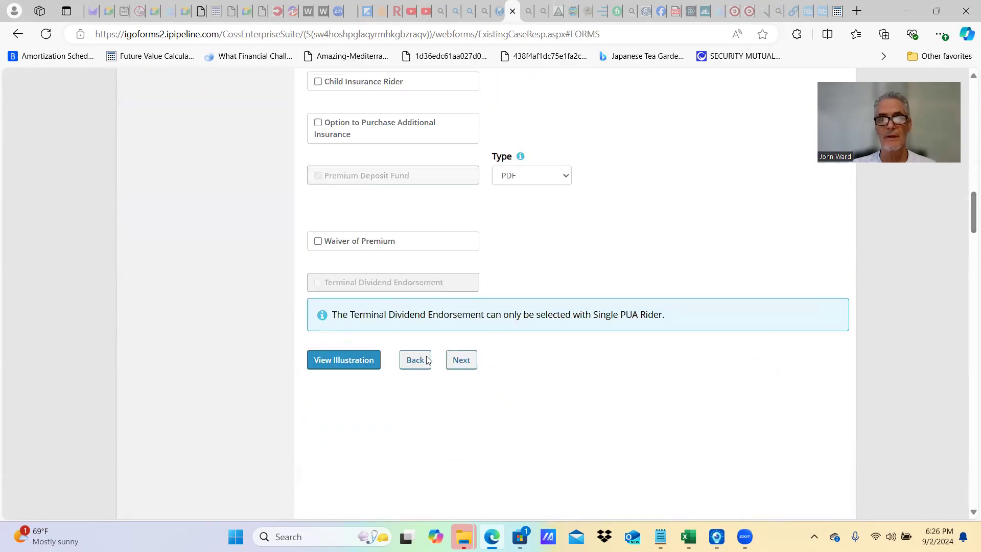
left_click(346, 366)
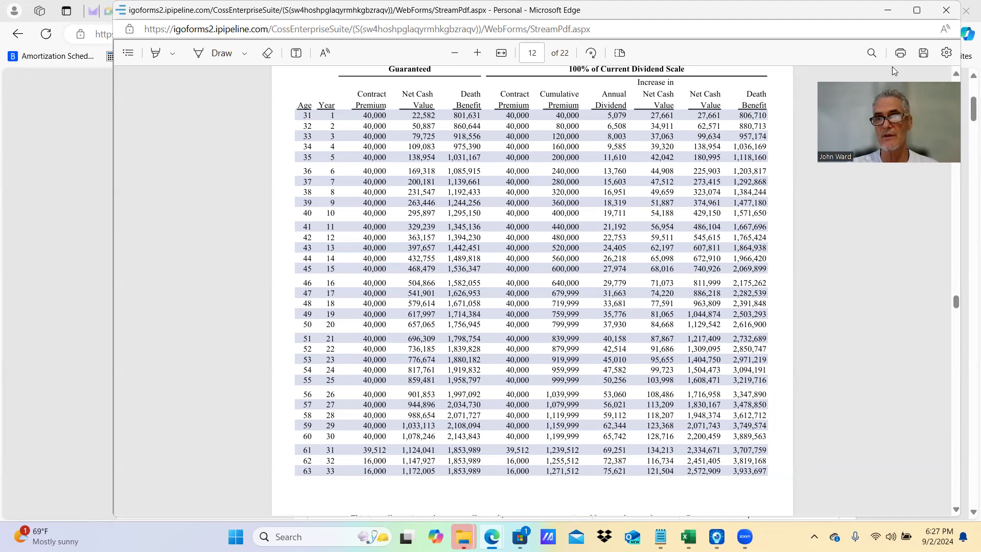
- Examine the non-guaranteed Net Cash Value column for years 2, 4 and 5 in the illustration ledger, and minimize the report
left_click(957, 74)
left_click(956, 73)
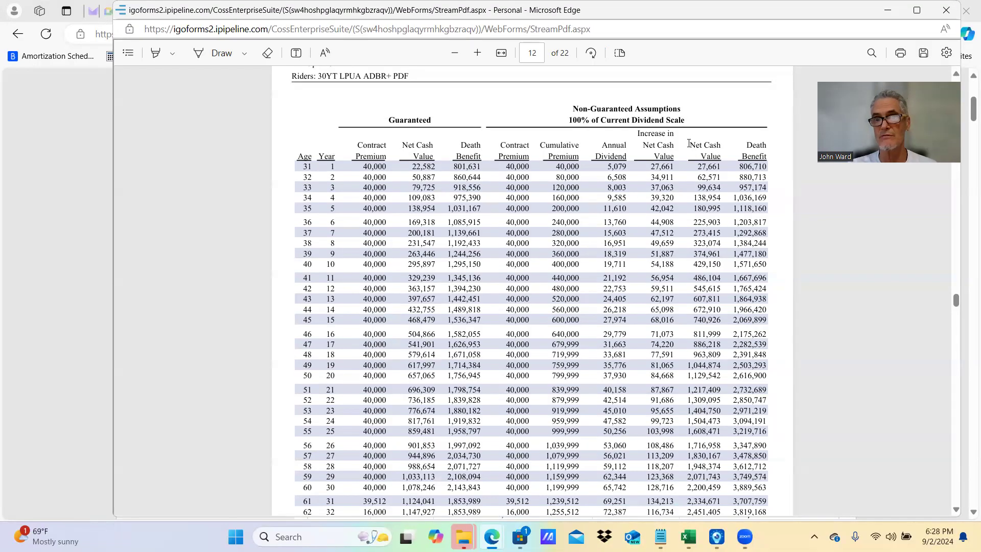
left_click_drag(690, 144, 721, 155)
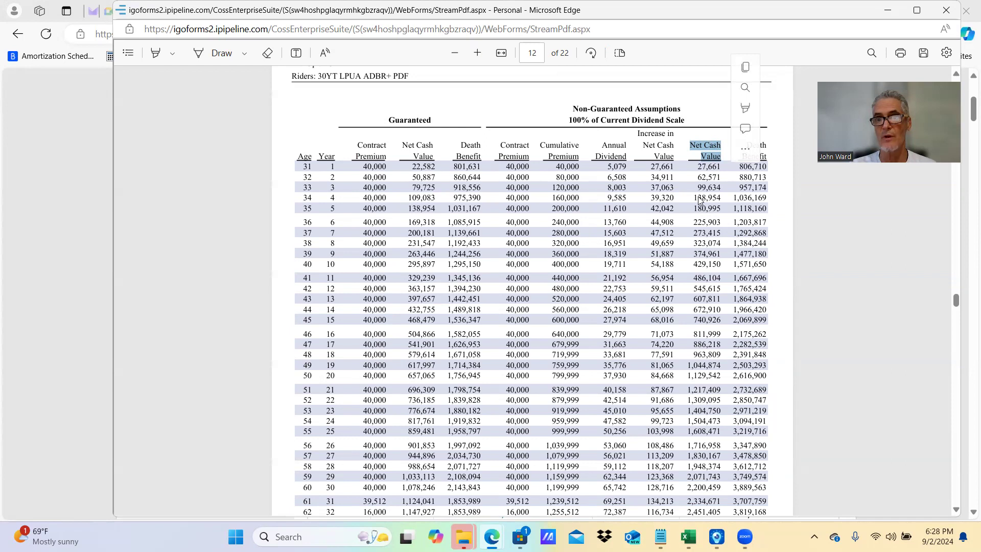
left_click(694, 200)
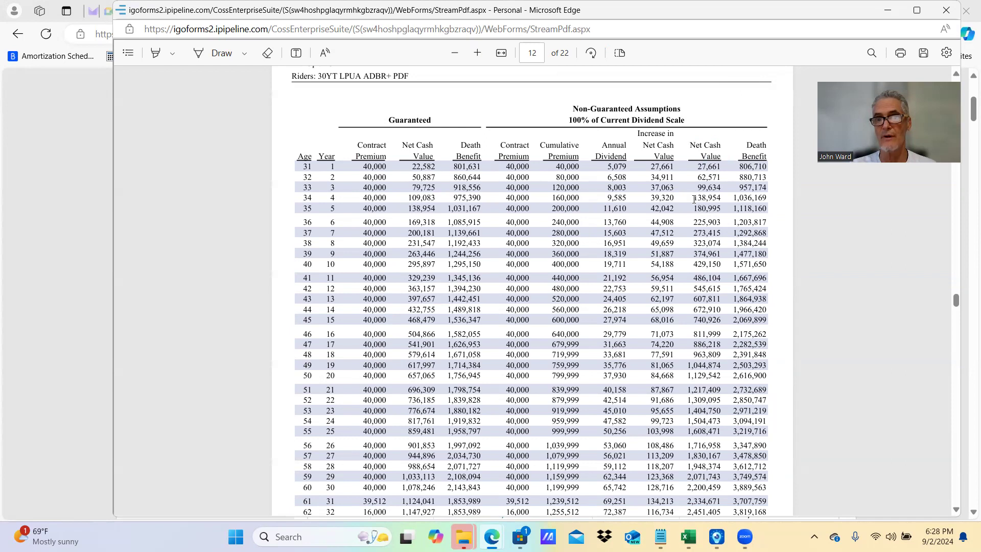
left_click_drag(725, 198, 690, 202)
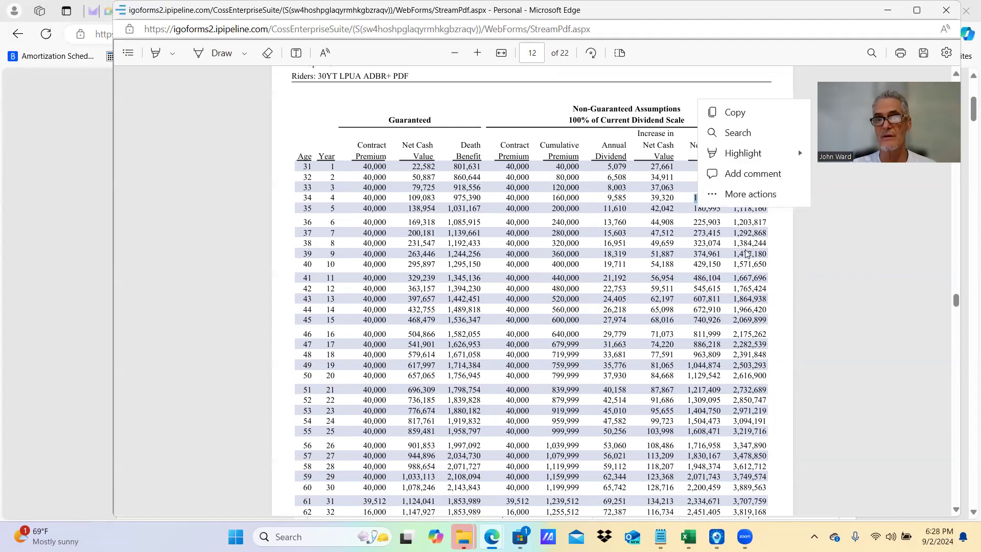
left_click(732, 250)
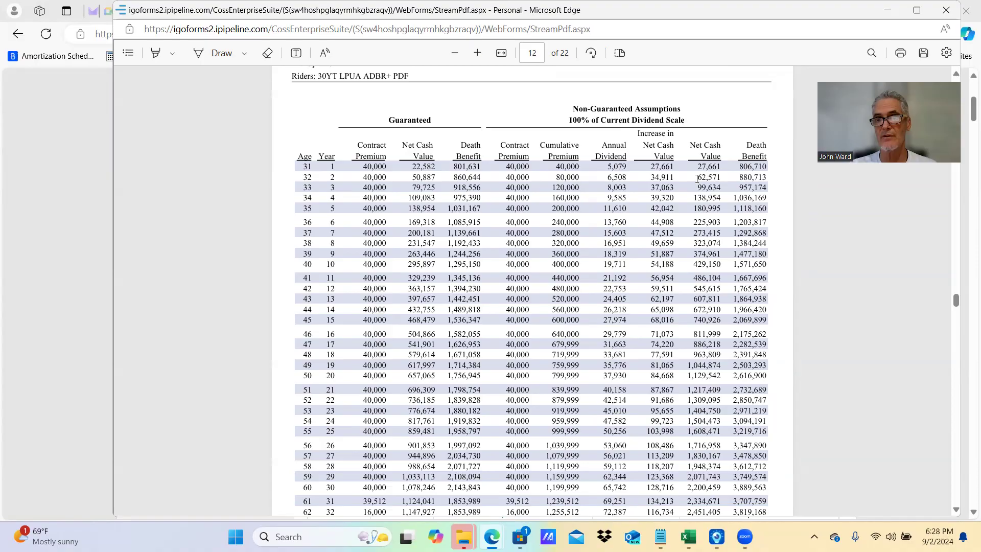
left_click_drag(697, 179, 722, 180)
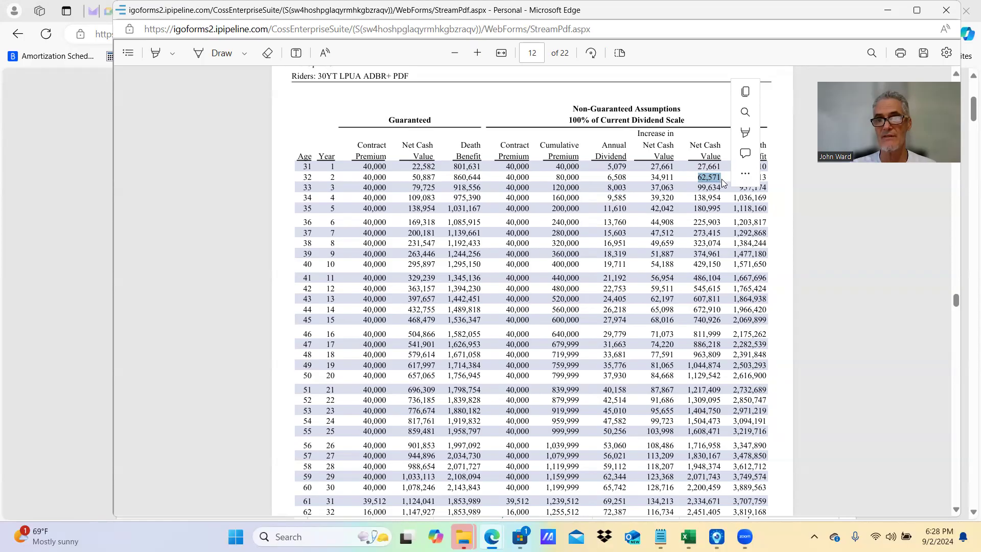
left_click(699, 210)
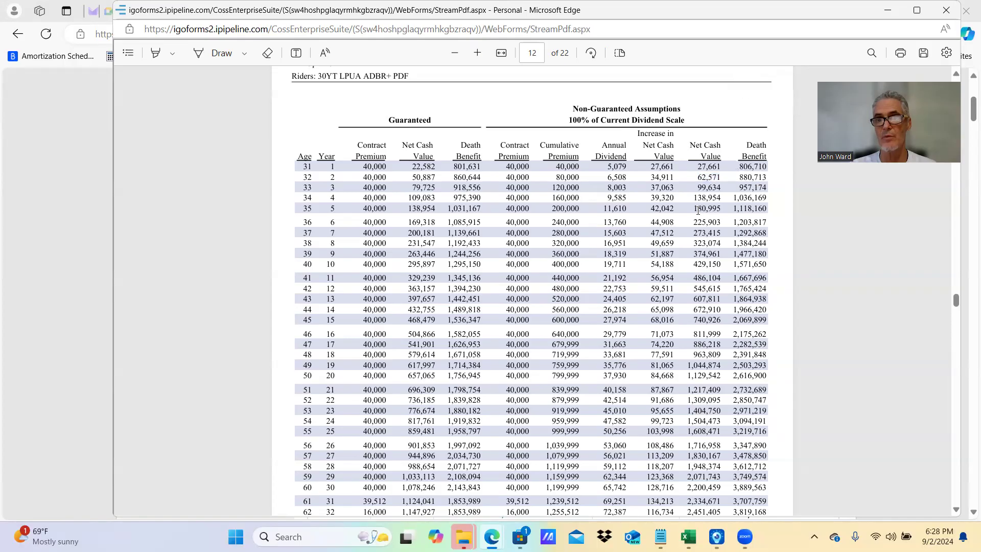
left_click_drag(694, 209, 722, 212)
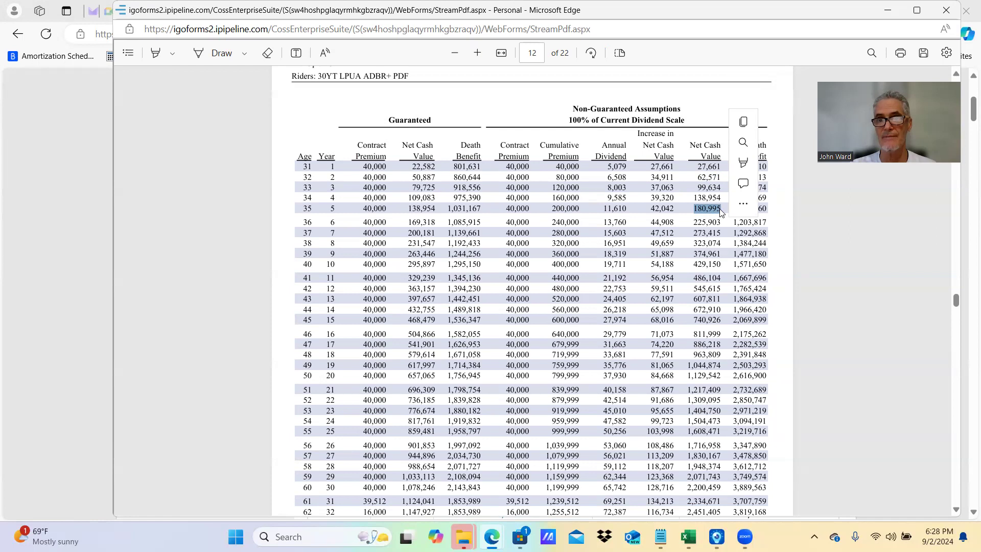
mouse_move(740, 212)
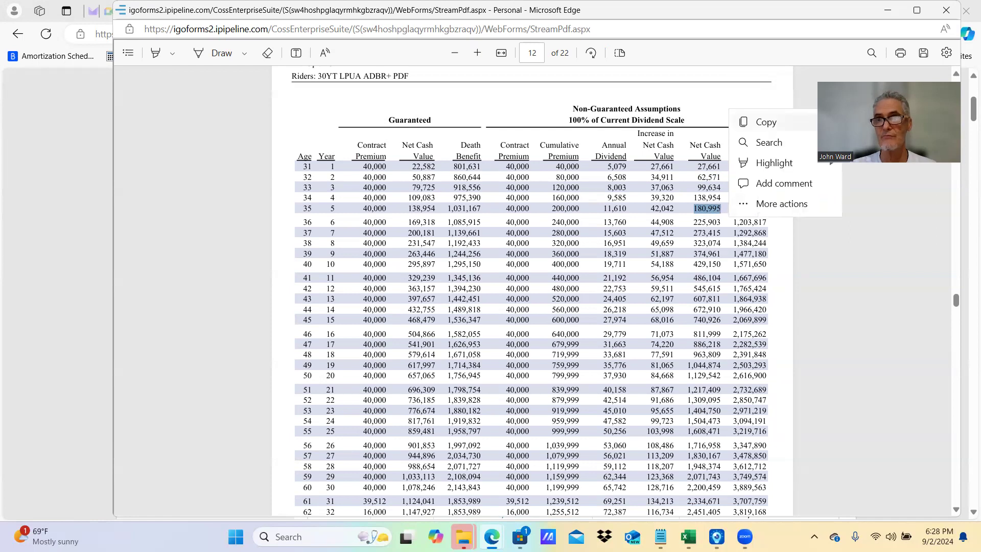
left_click(890, 10)
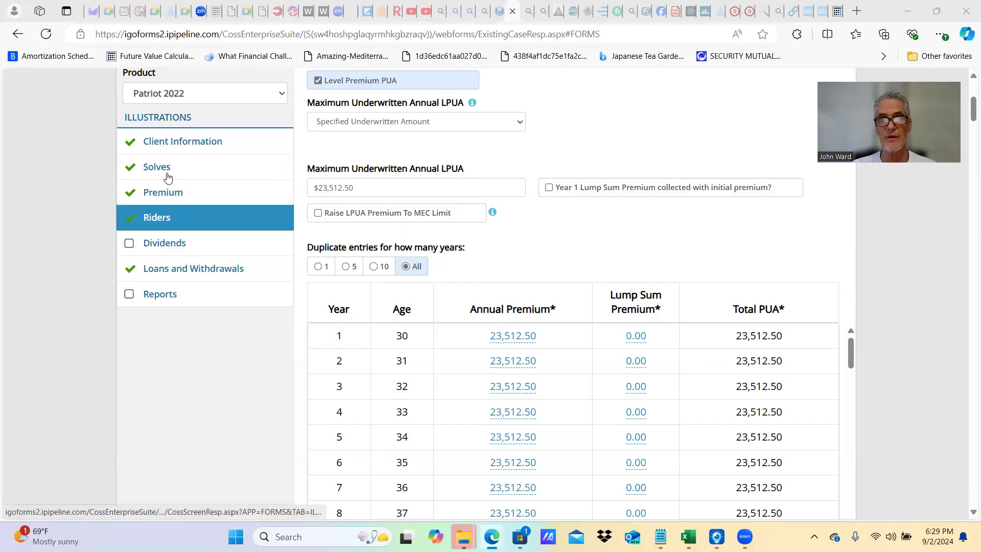
- Enable policy loans and enter a 30000 loan amount for year 2, duplicated to all following years
left_click(184, 270)
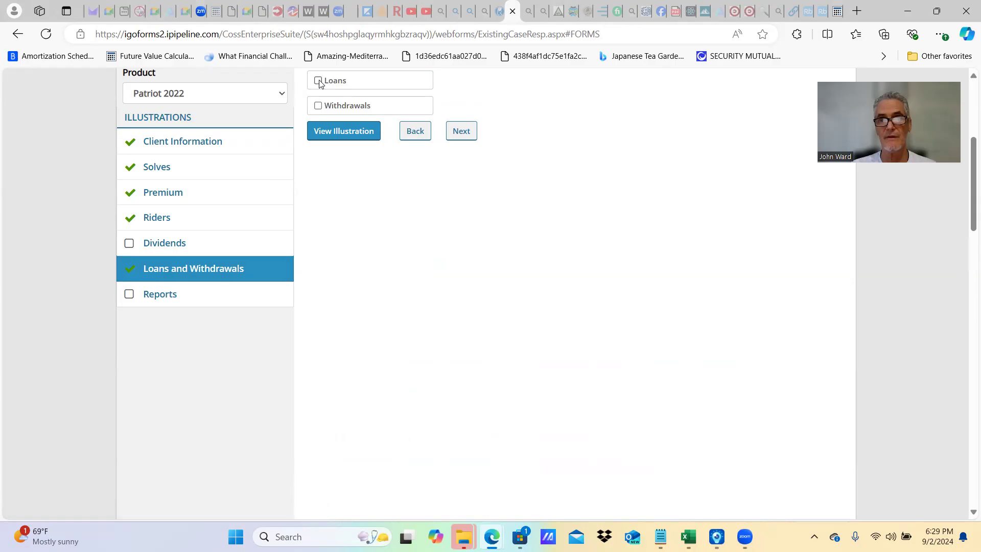
left_click(319, 82)
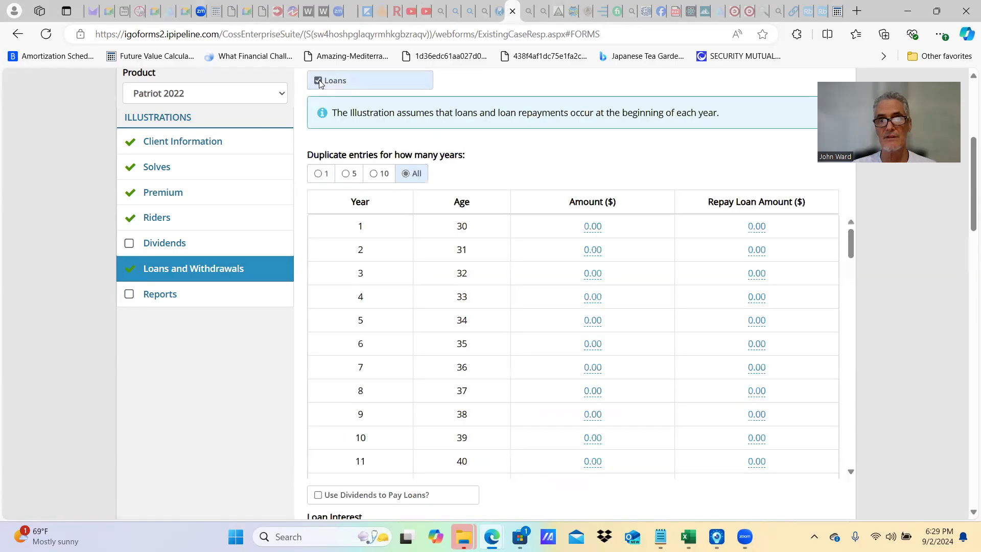
left_click(593, 250)
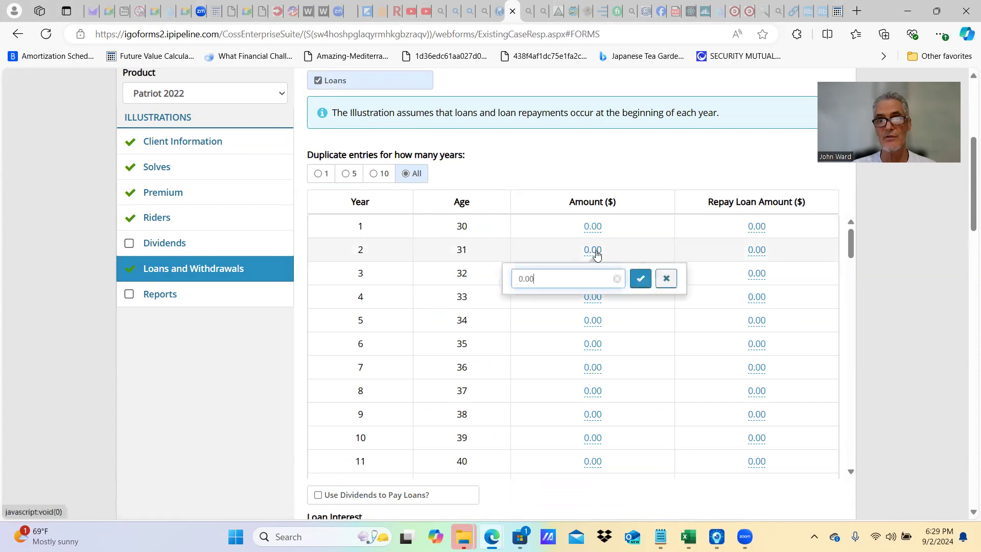
left_click(617, 279)
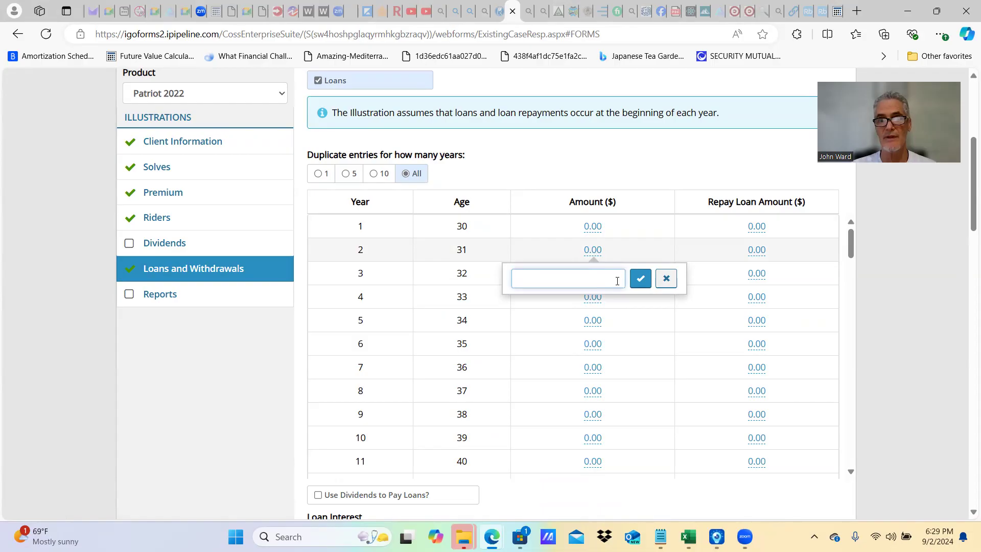
type("30000")
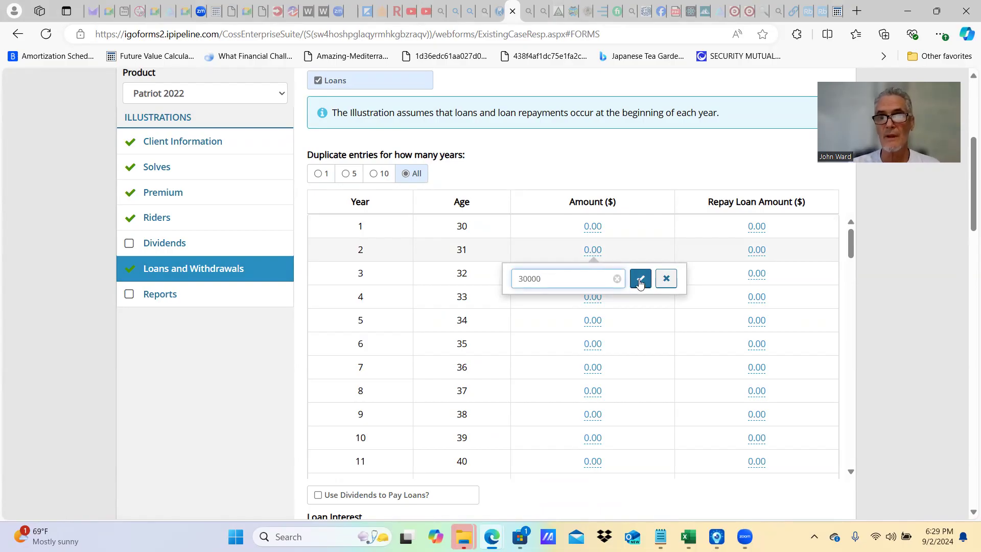
left_click(641, 280)
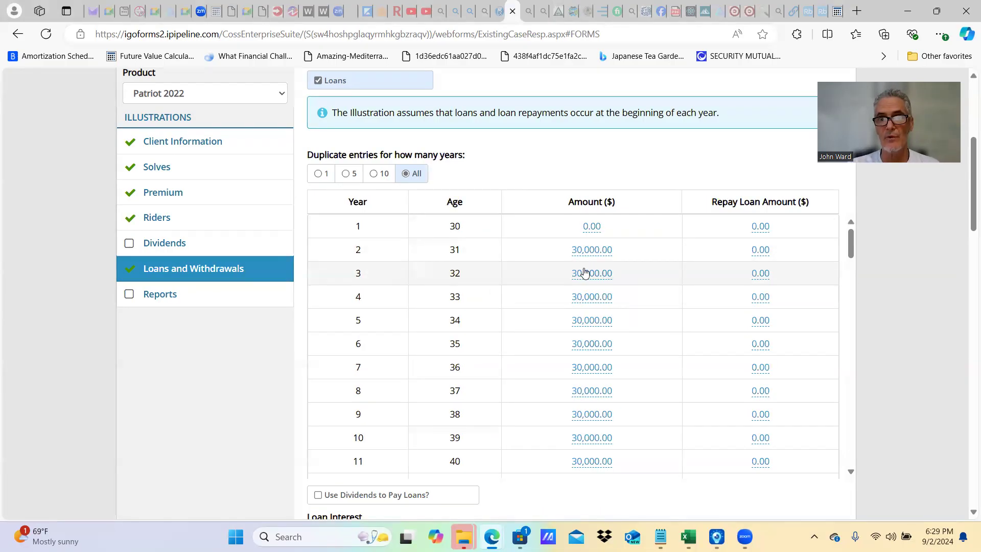
- Clear the loan amount for year 3 and all following years
left_click(582, 273)
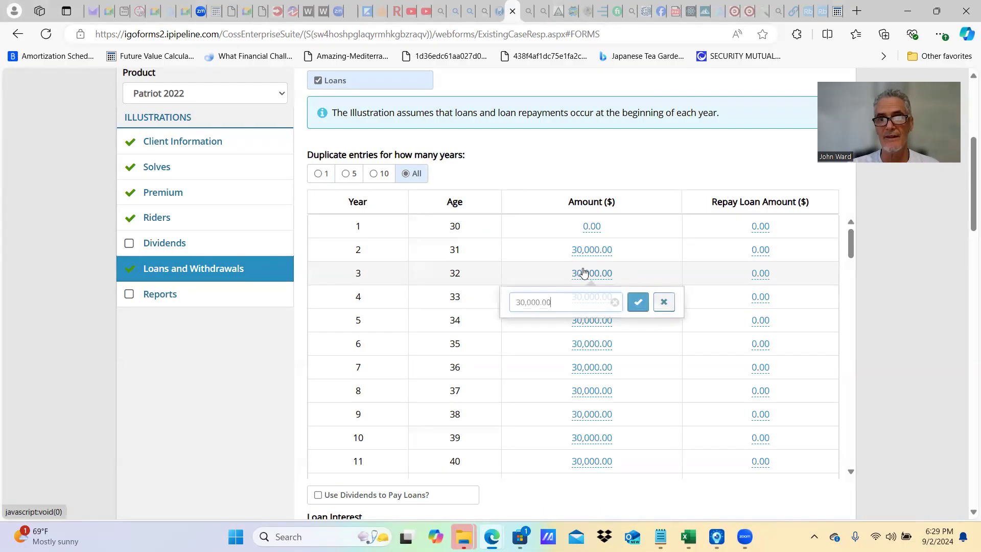
left_click(615, 302)
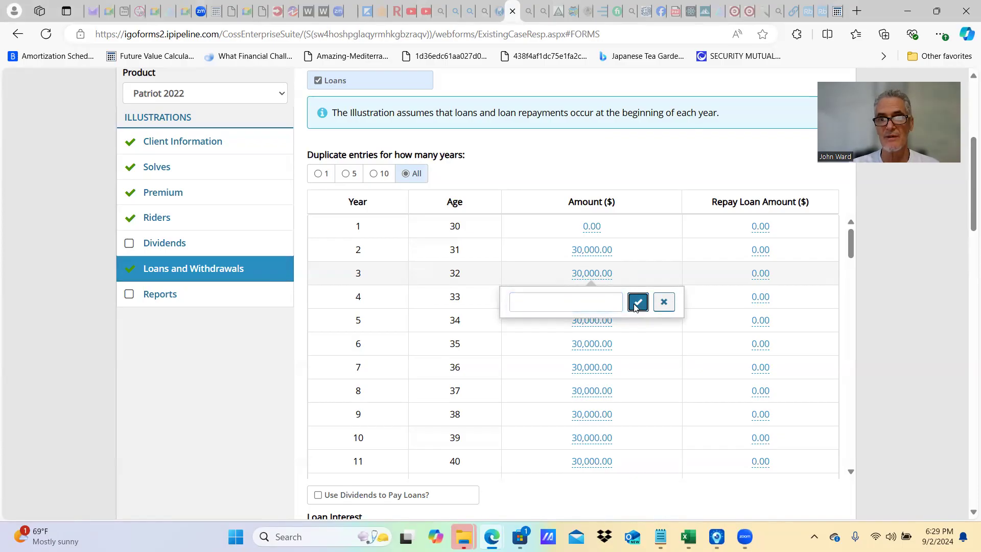
left_click(637, 302)
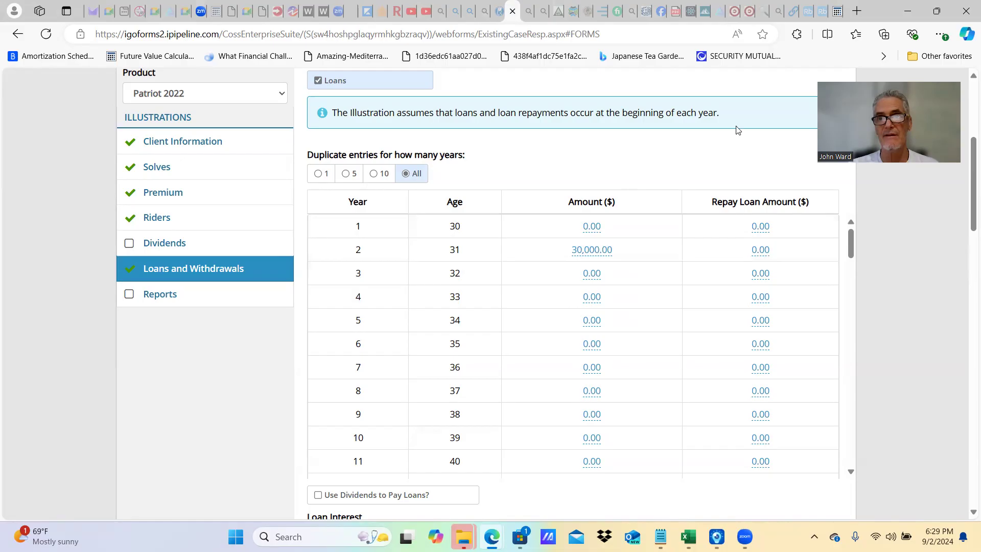
- Switch to the auto loan calculator and review the monthly payment and loan costs for the $30,000, 36-month car loan at 6%
mouse_move(839, 18)
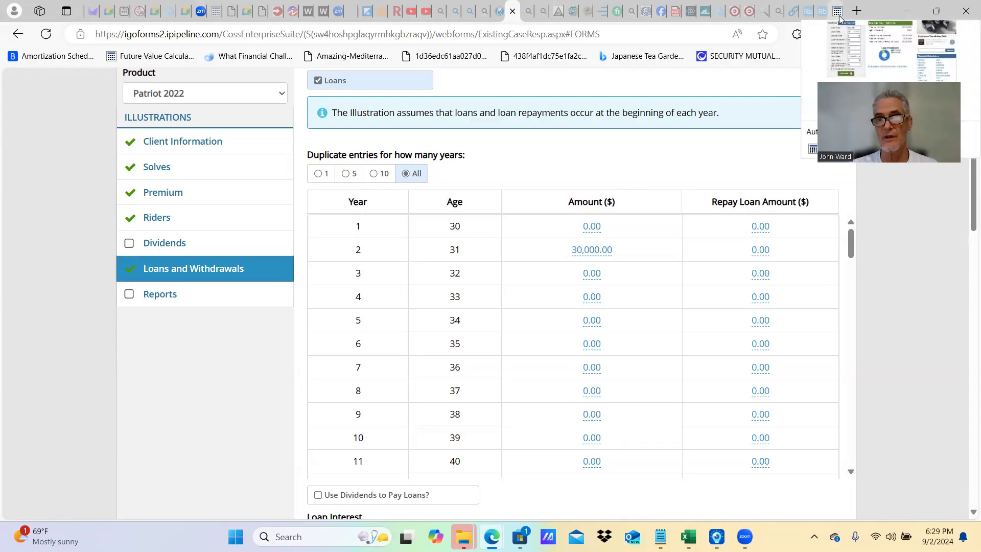
left_click(839, 15)
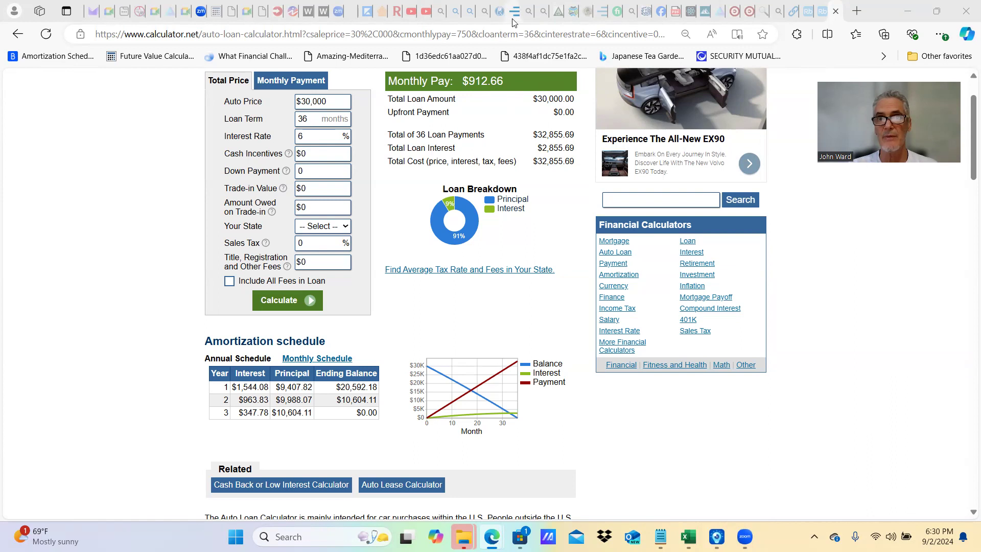
mouse_move(514, 22)
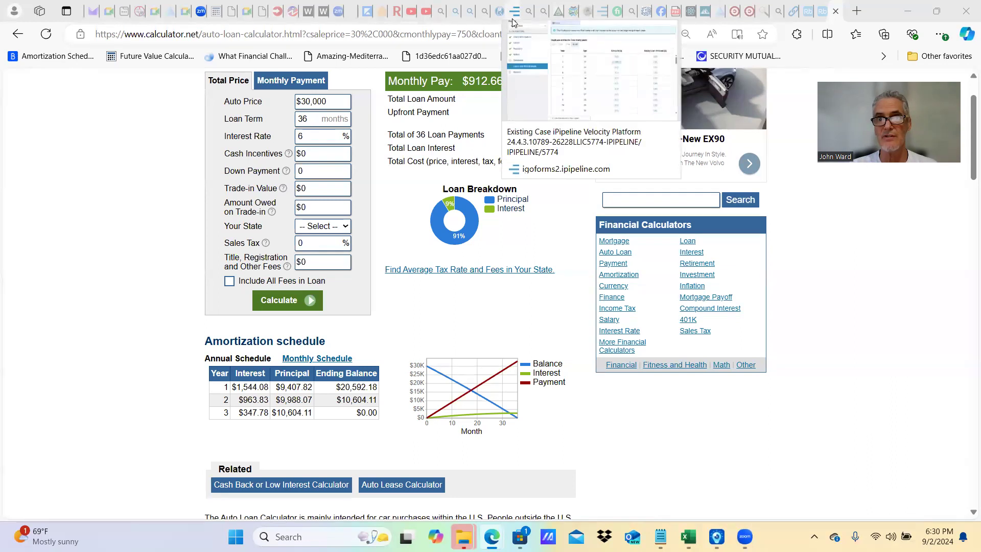
- Return to the policy illustration form and enter a 10951.90 loan repayment for year 2, duplicated for five years
left_click(514, 20)
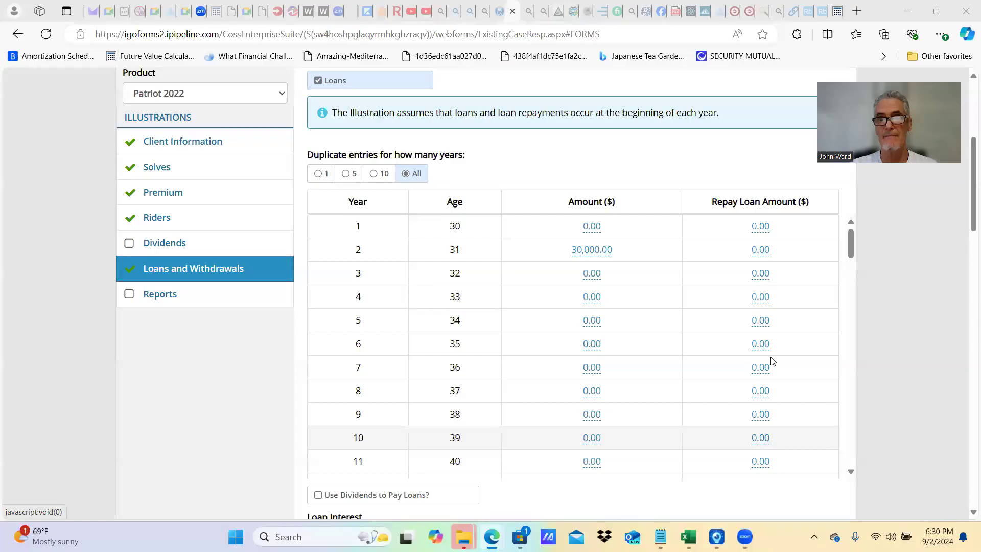
left_click(758, 255)
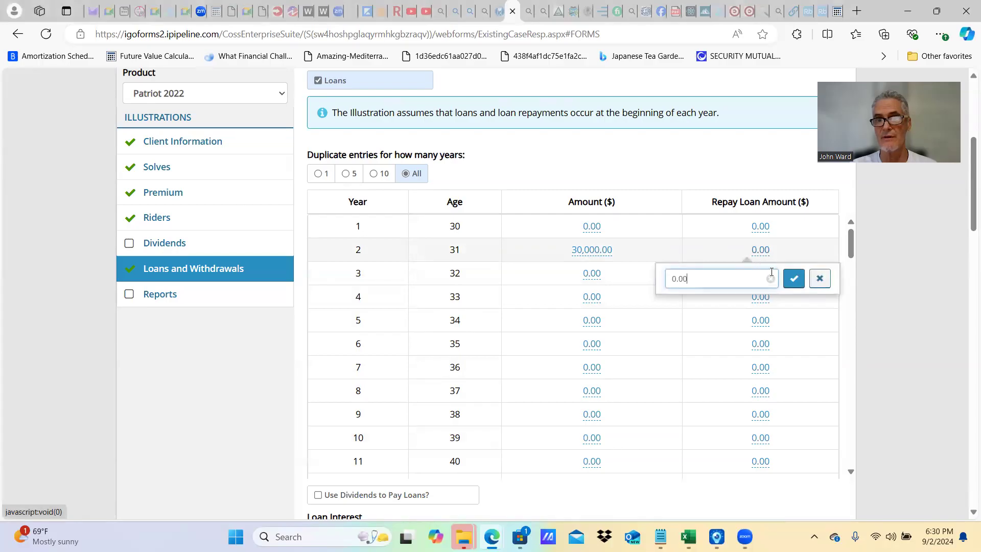
left_click(346, 174)
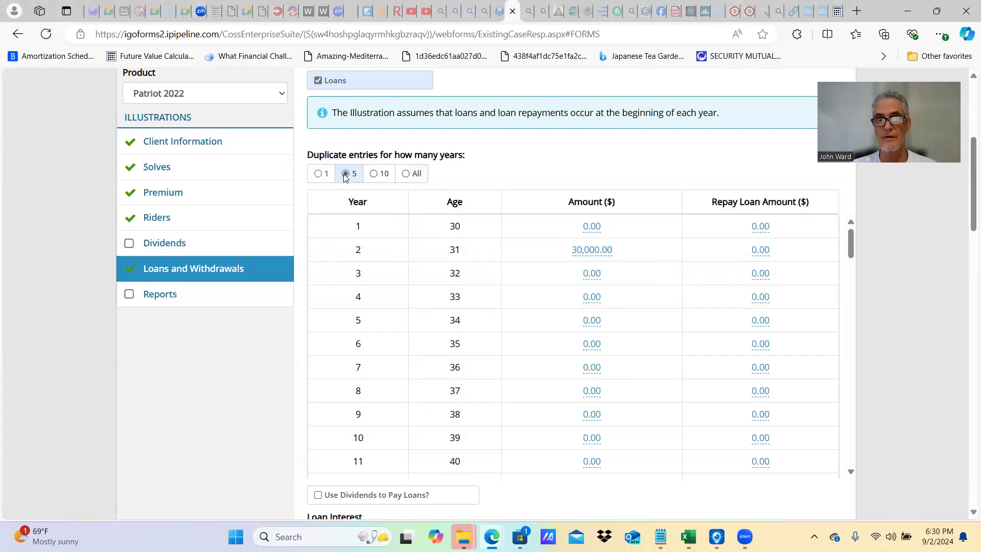
left_click(760, 253)
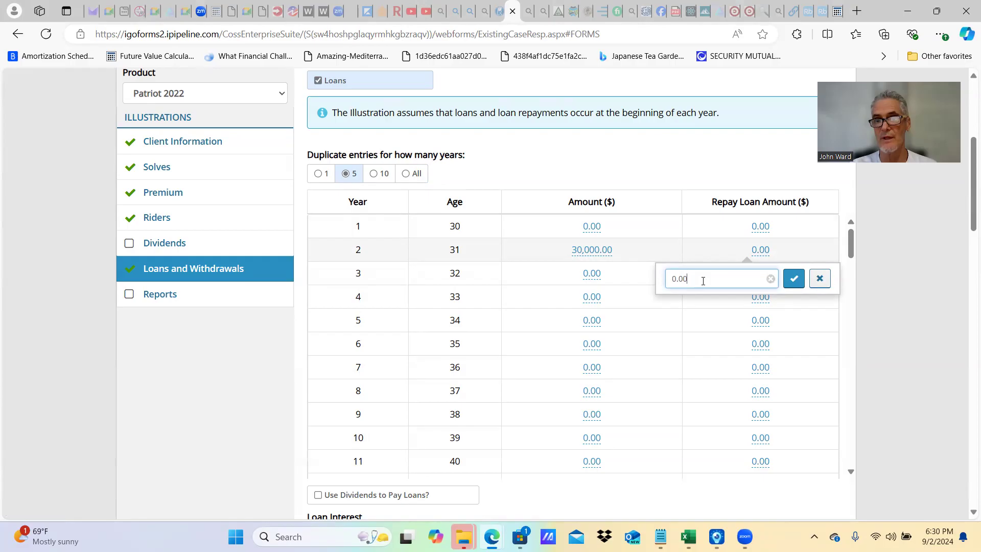
left_click_drag(688, 279, 672, 281)
key("BackSpace")
type("1")
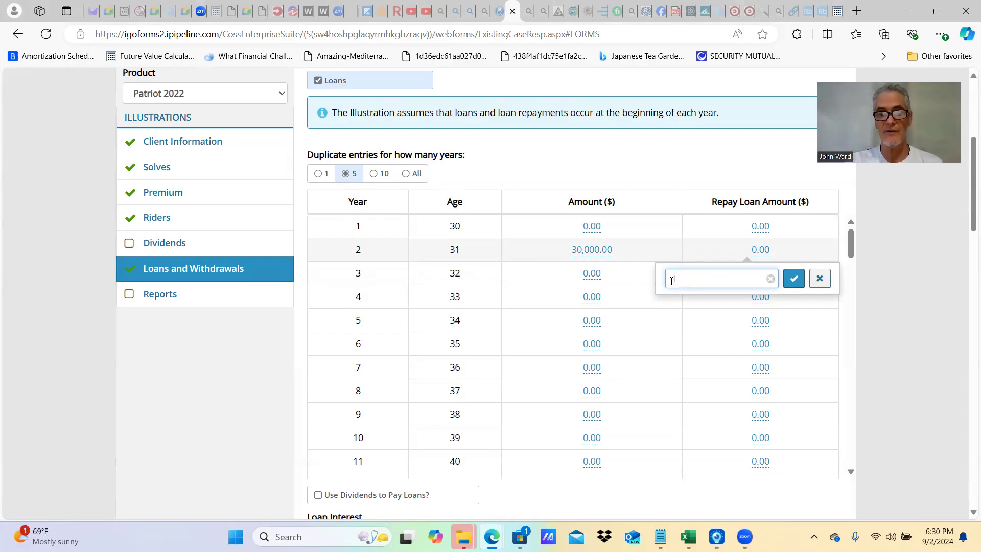
type("0951.90")
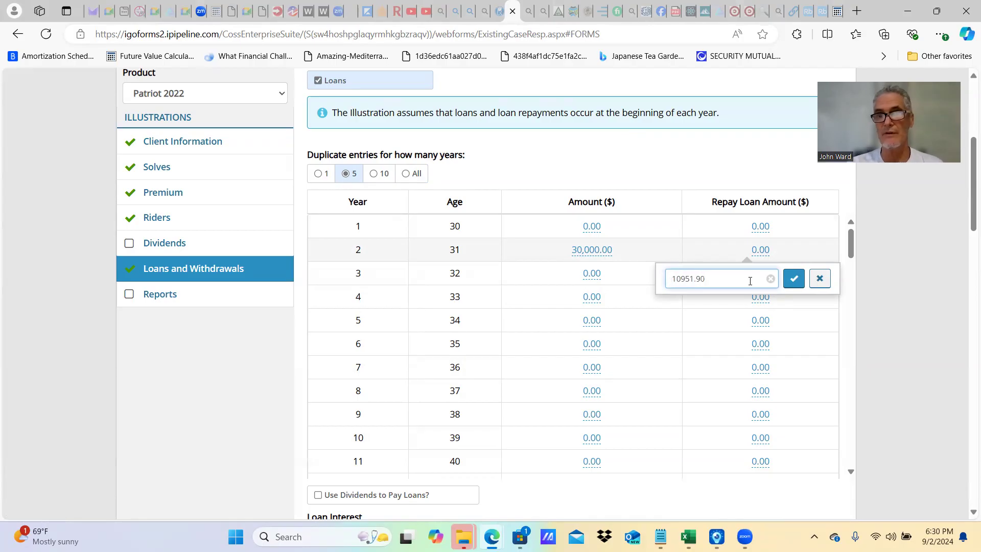
left_click(792, 280)
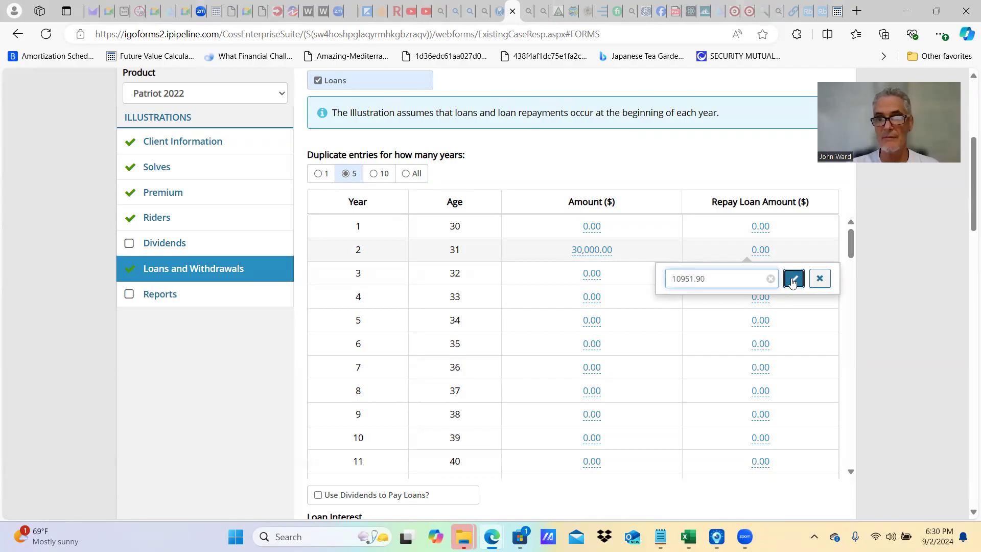
- Clear the loan repayment amount for year 5 and the duplicated years after it
left_click(754, 325)
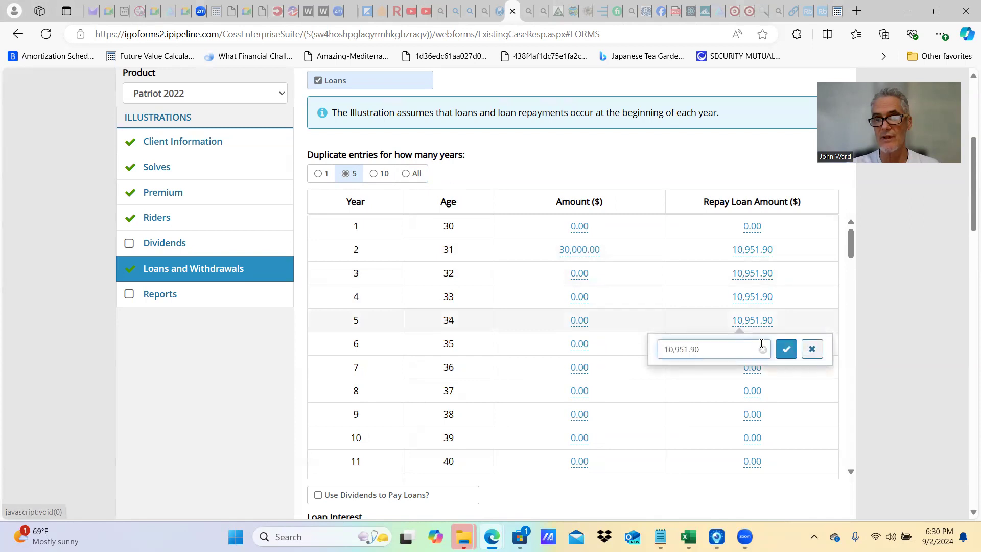
key("BackSpace")
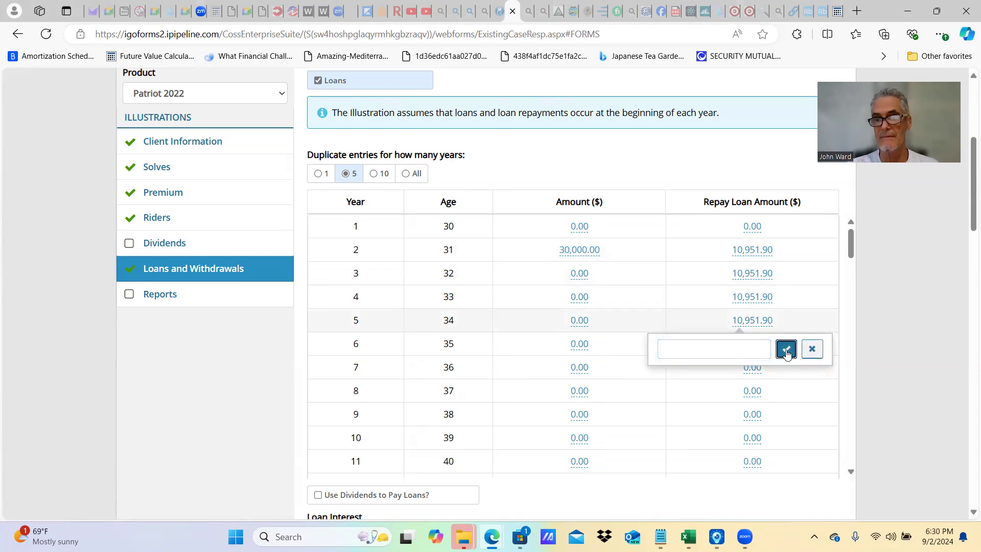
left_click(786, 349)
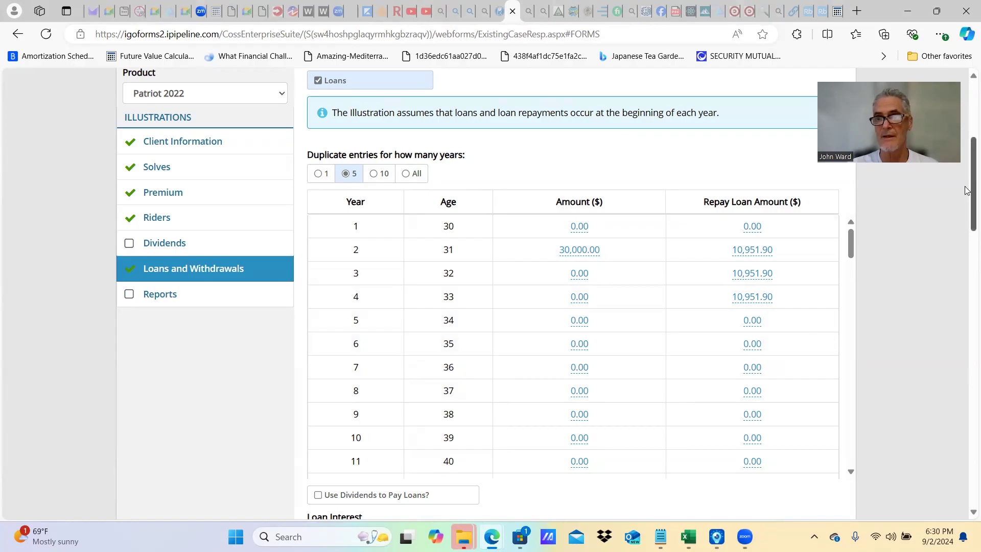
- Generate the illustration with the loan and go to its Supplemental Illustration - Loan section
scroll(966, 191, "down", 3)
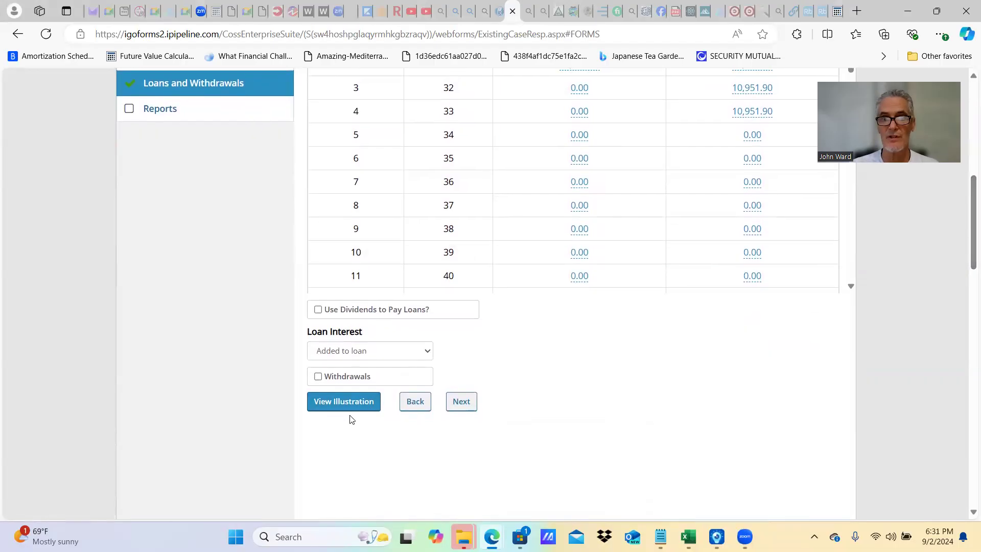
left_click(344, 401)
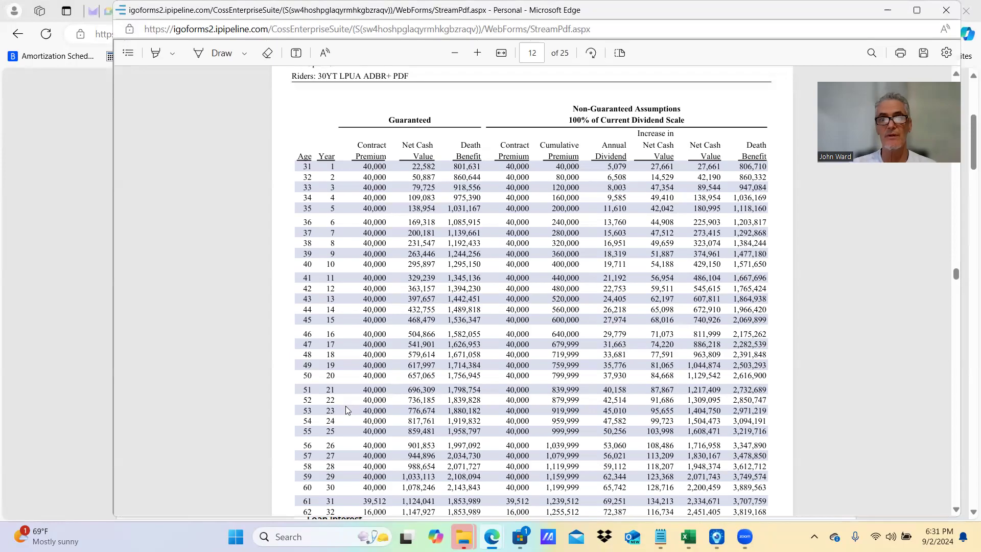
left_click(128, 55)
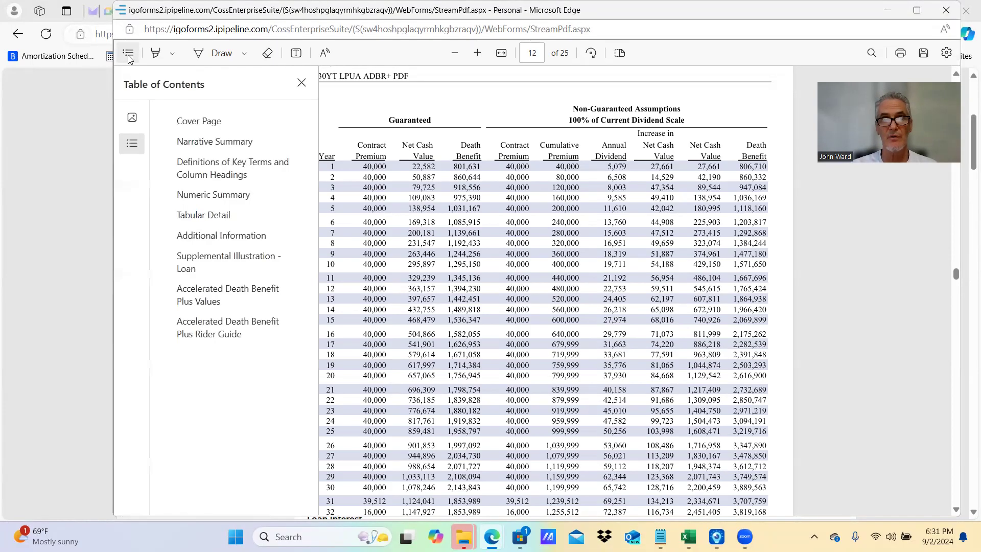
left_click(207, 258)
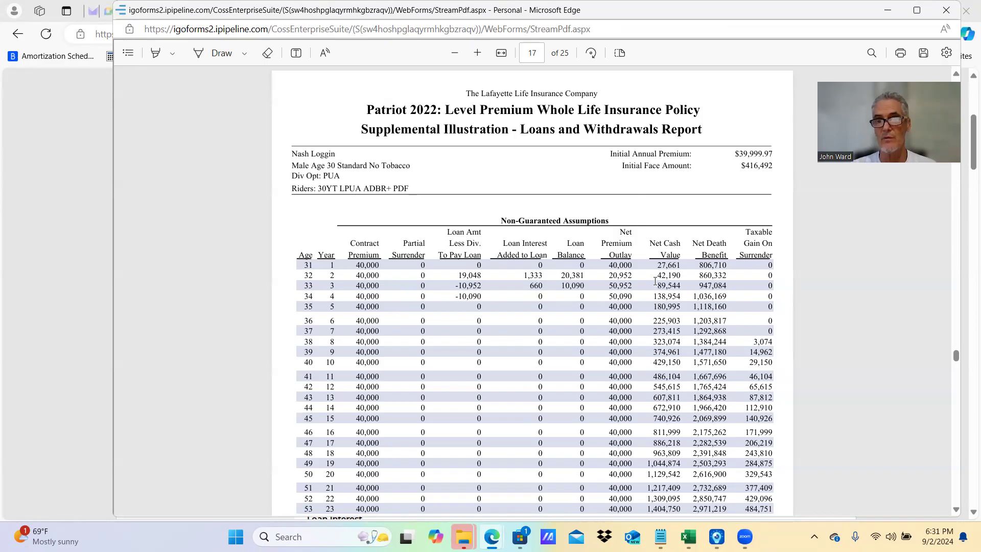
- Examine the year 4 loan balance and the Net Cash Value for years 2, 4 and 5 in the Loans and Withdrawals Report
left_click_drag(655, 274, 681, 276)
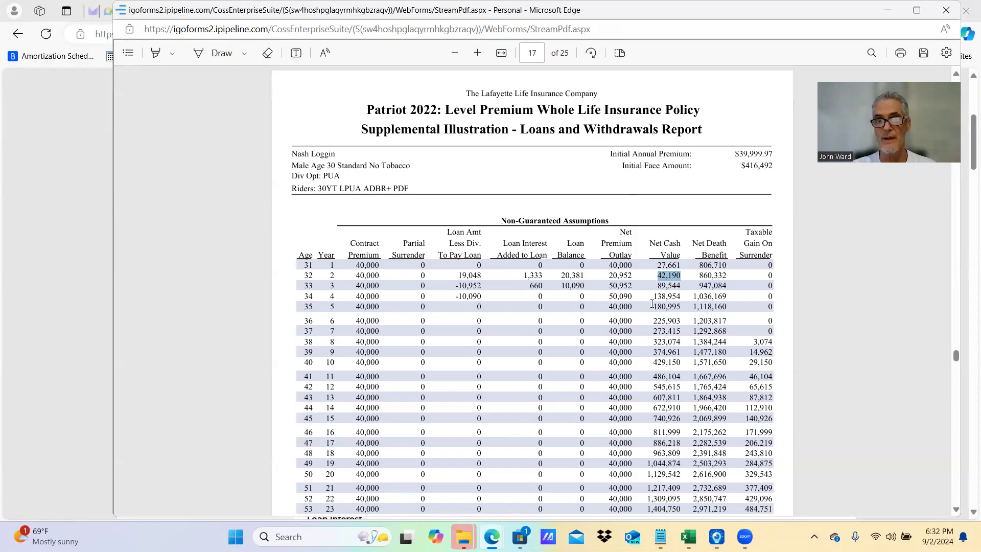
left_click(581, 297)
double_click(580, 297)
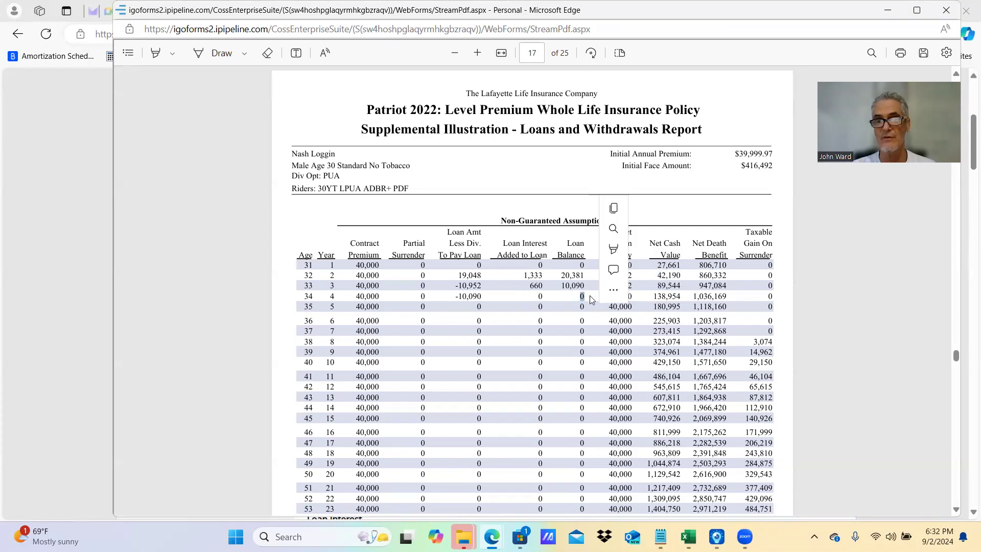
left_click(640, 323)
left_click_drag(653, 295, 683, 297)
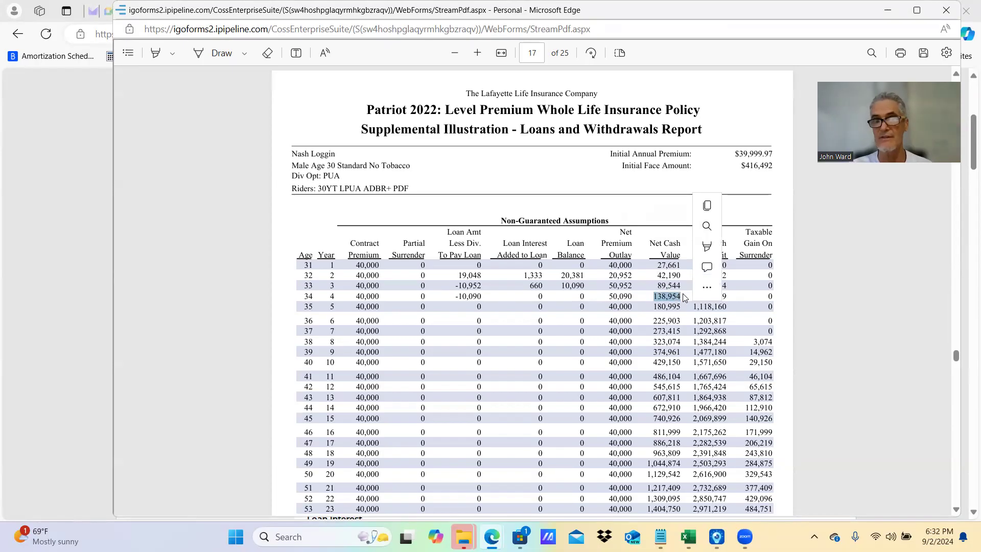
left_click(654, 301)
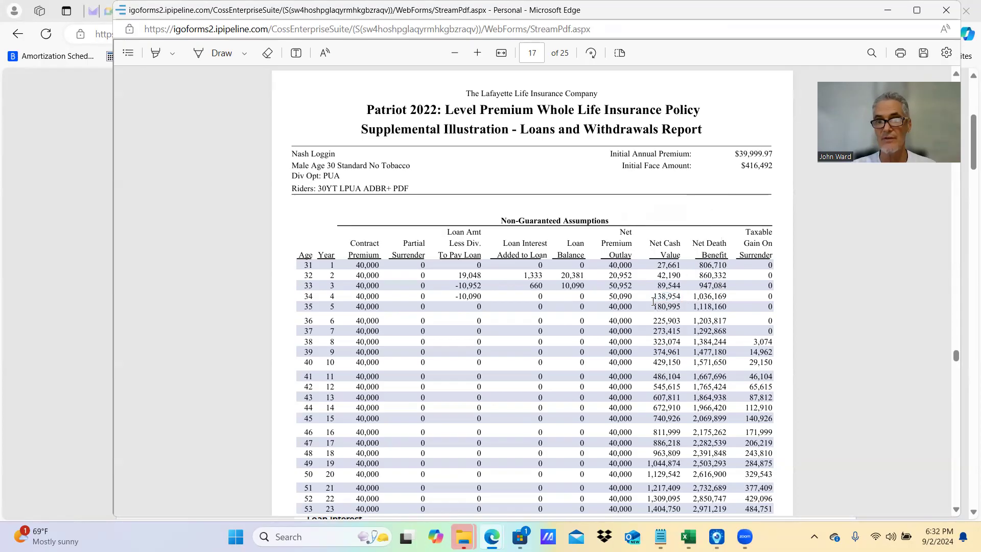
triple_click(659, 304)
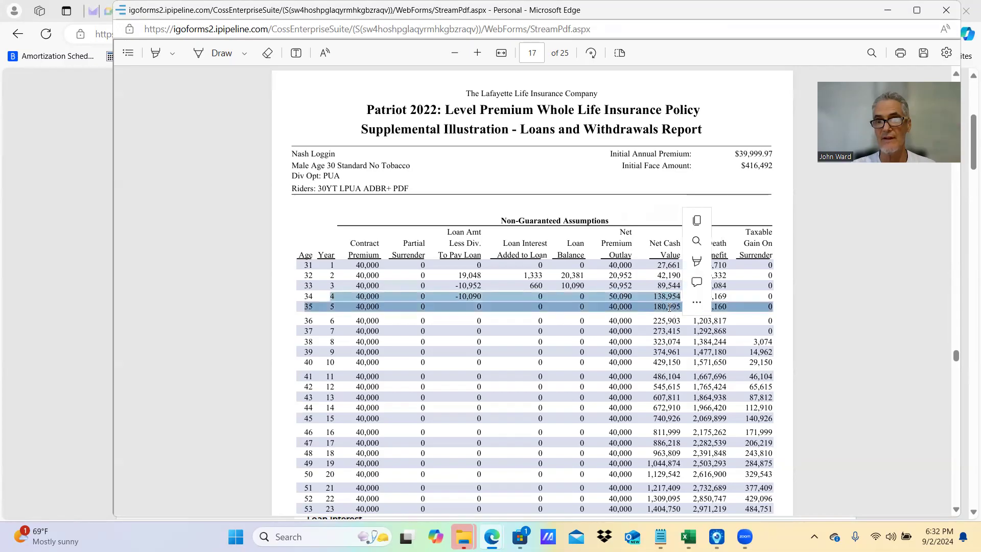
left_click(667, 305)
left_click_drag(656, 305, 681, 307)
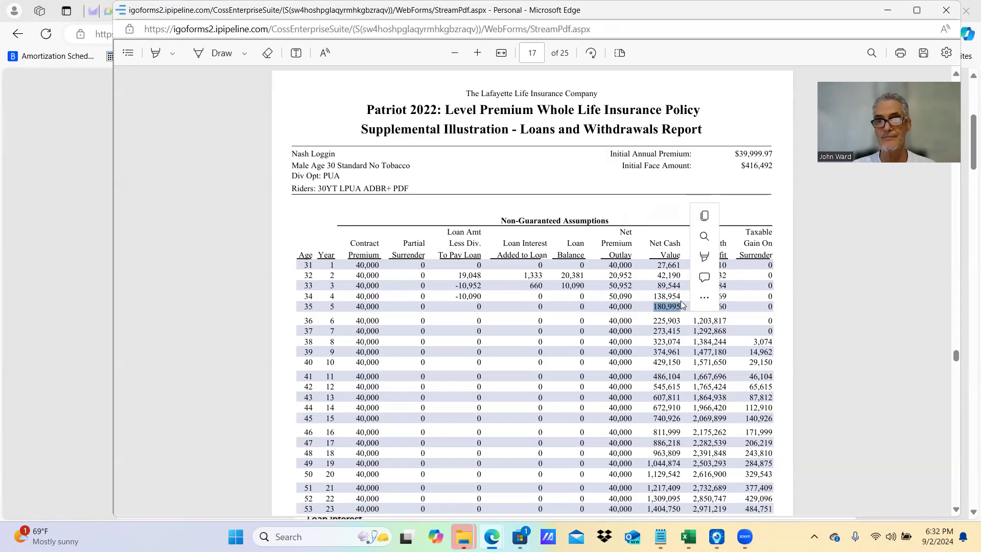
mouse_move(700, 279)
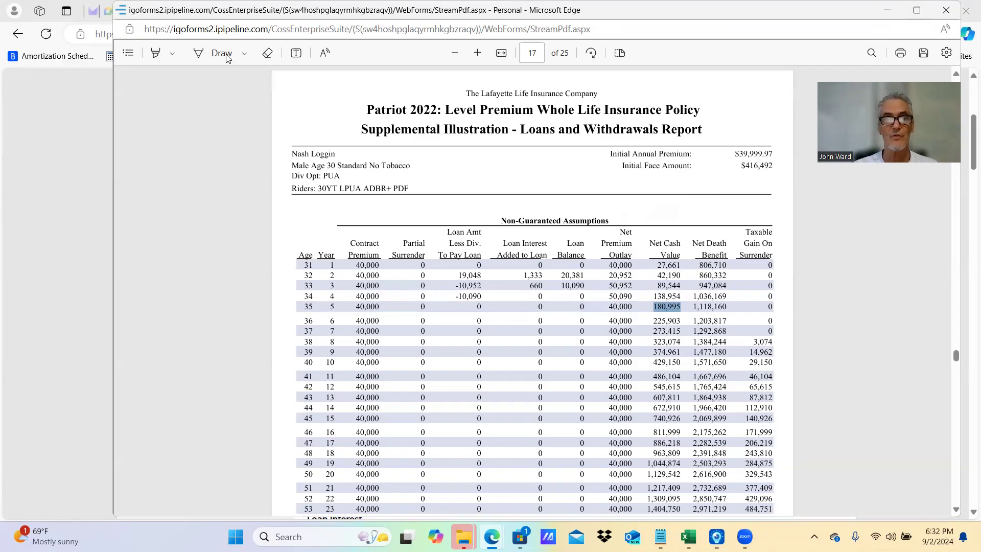
- Minimize the loan illustration, switch to the earlier 22-page illustration without the loan, and check its table of contents for comparison
left_click(126, 55)
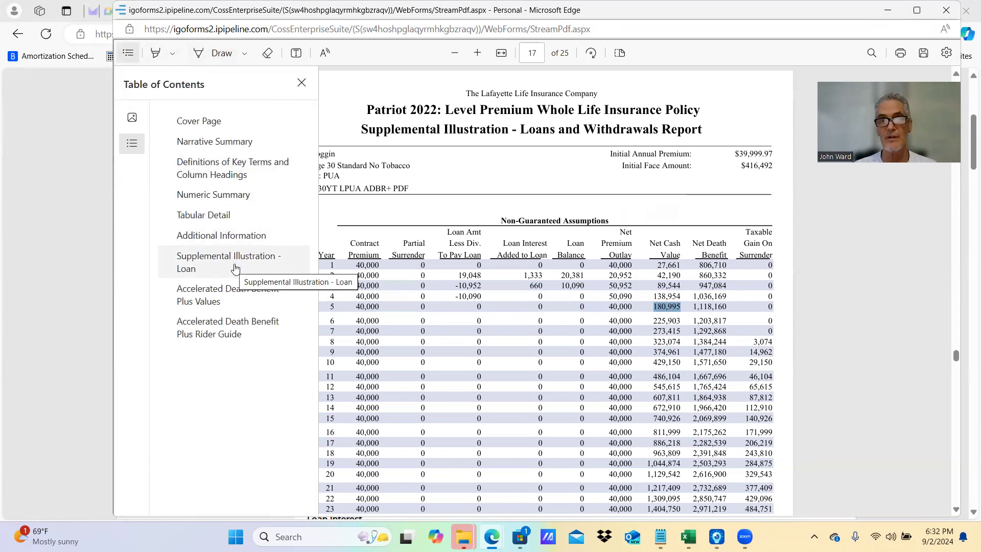
left_click(887, 12)
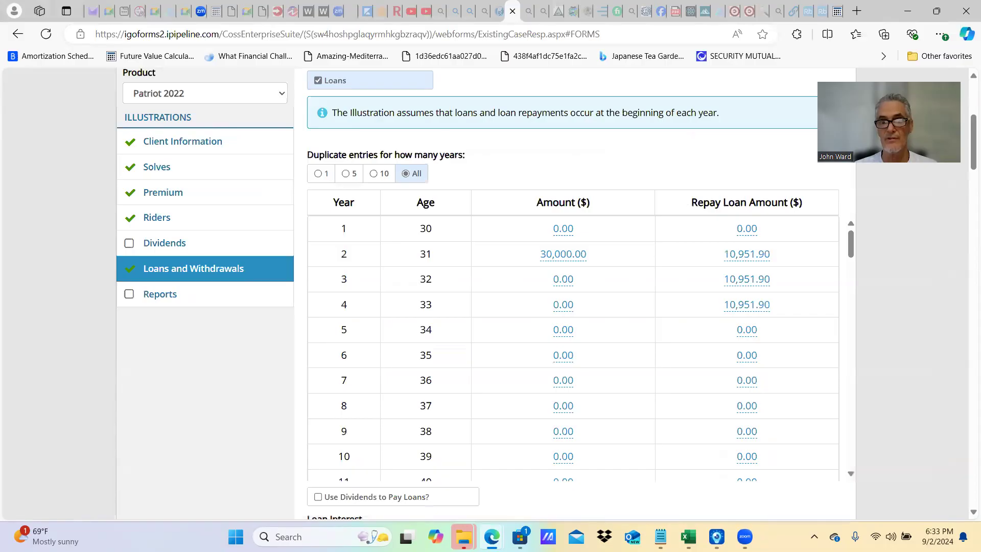
mouse_move(492, 537)
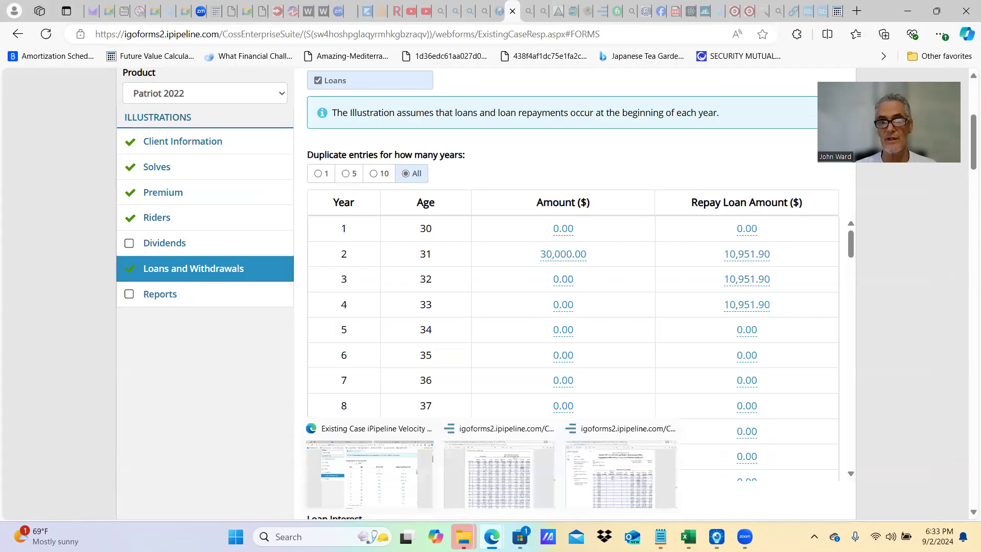
left_click(445, 520)
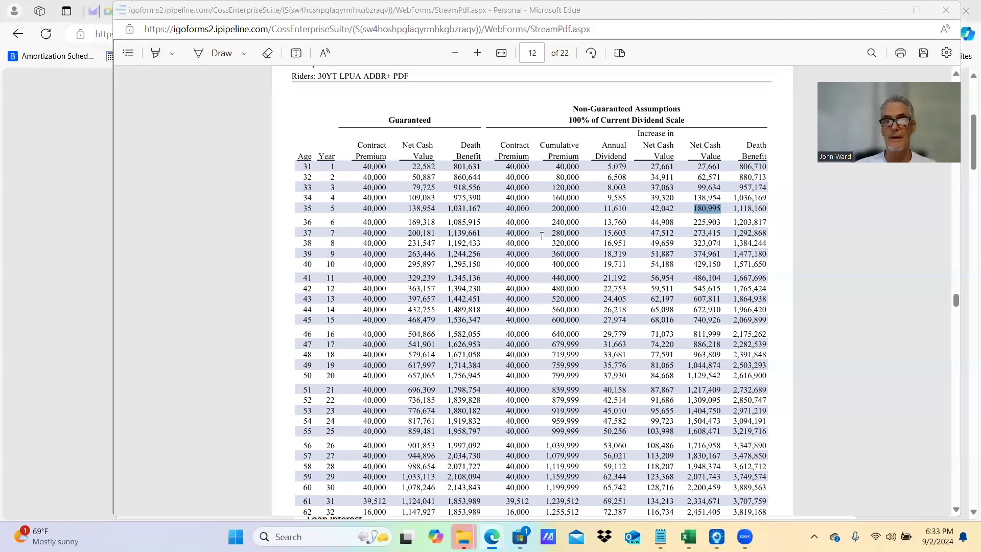
left_click(129, 55)
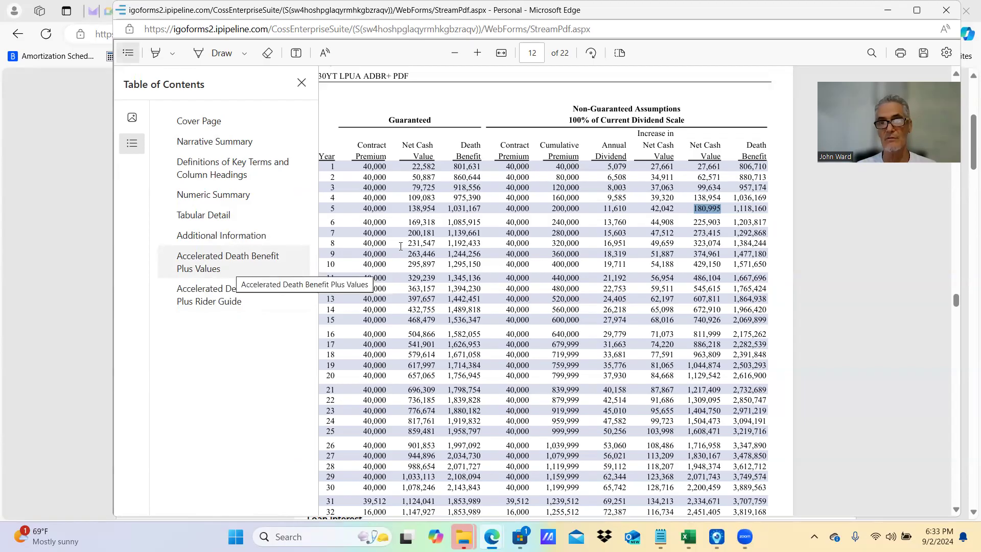
left_click(302, 82)
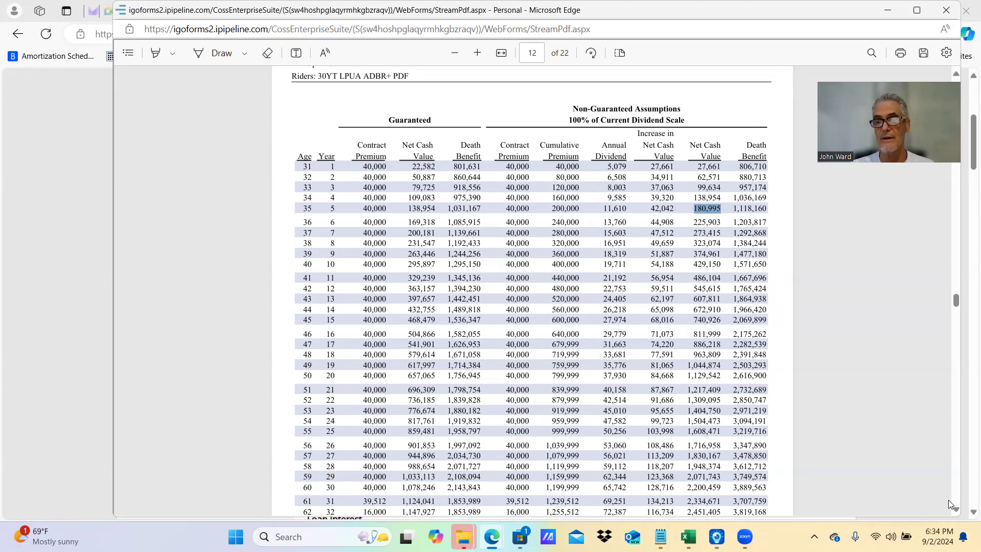
- Review the long-term premium, cash value and death benefit figures in the no-loan illustration's Tabular Detail
scroll(956, 507, "down", 5)
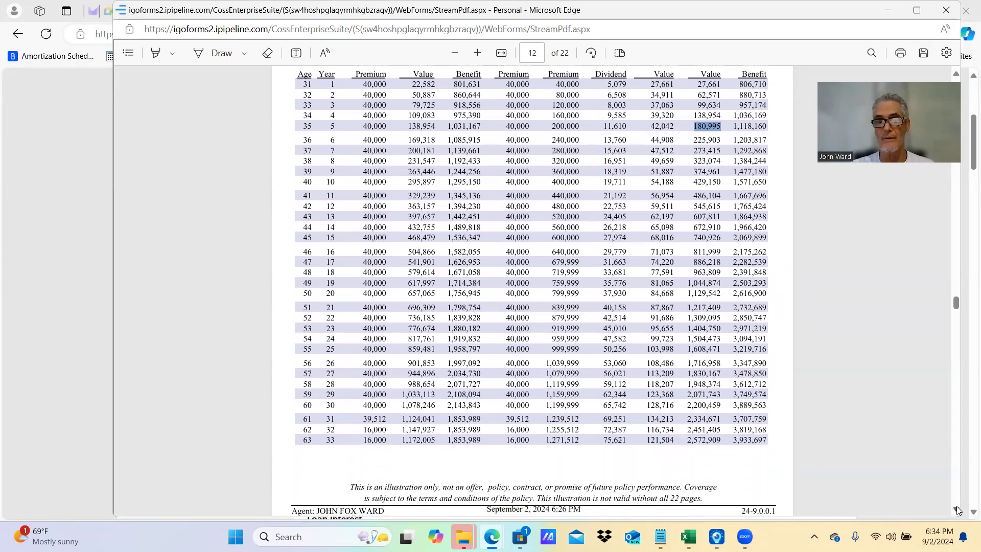
scroll(957, 506, "down", 4)
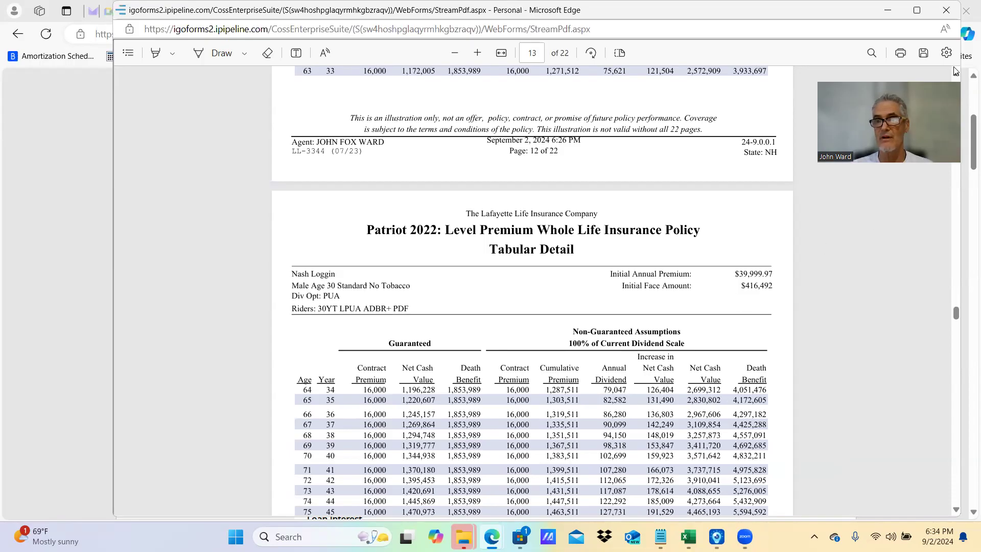
scroll(954, 73, "up", 7)
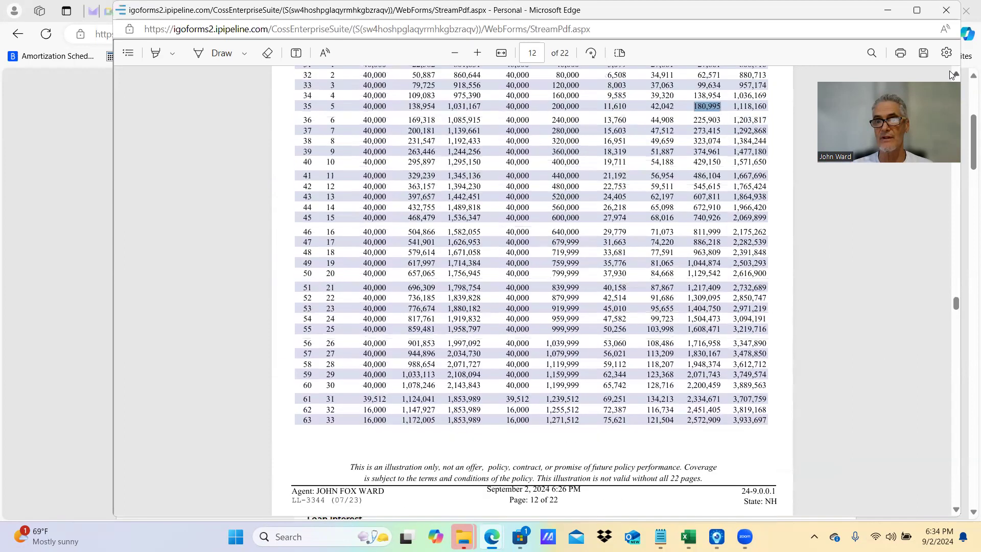